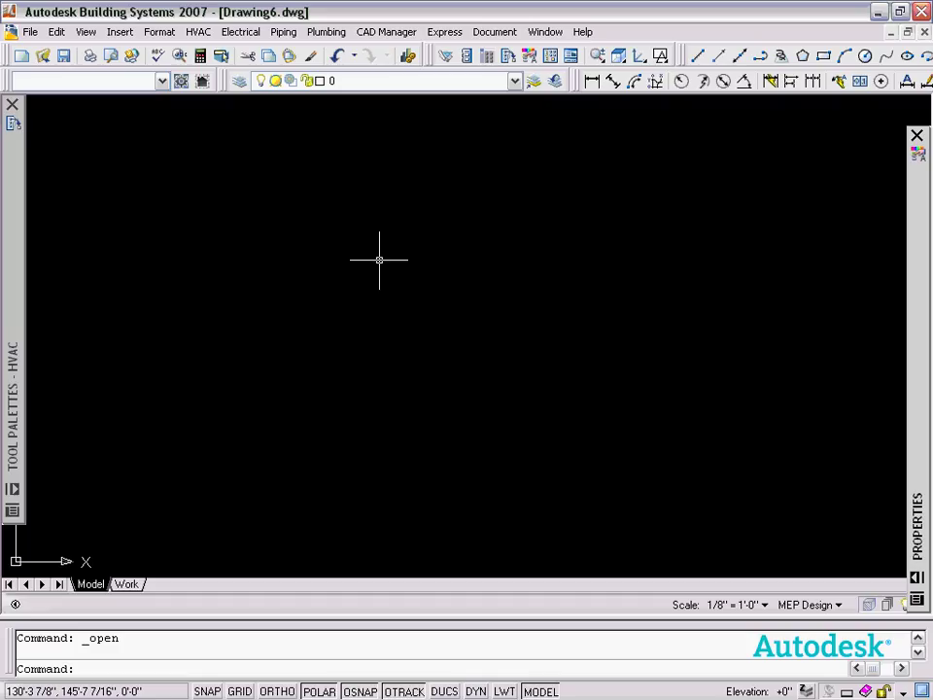
Switch to Gas Fired.dwg and open the block 15 Ton Gas Fired AC Units Symbol in the Block Editor.
click(545, 32)
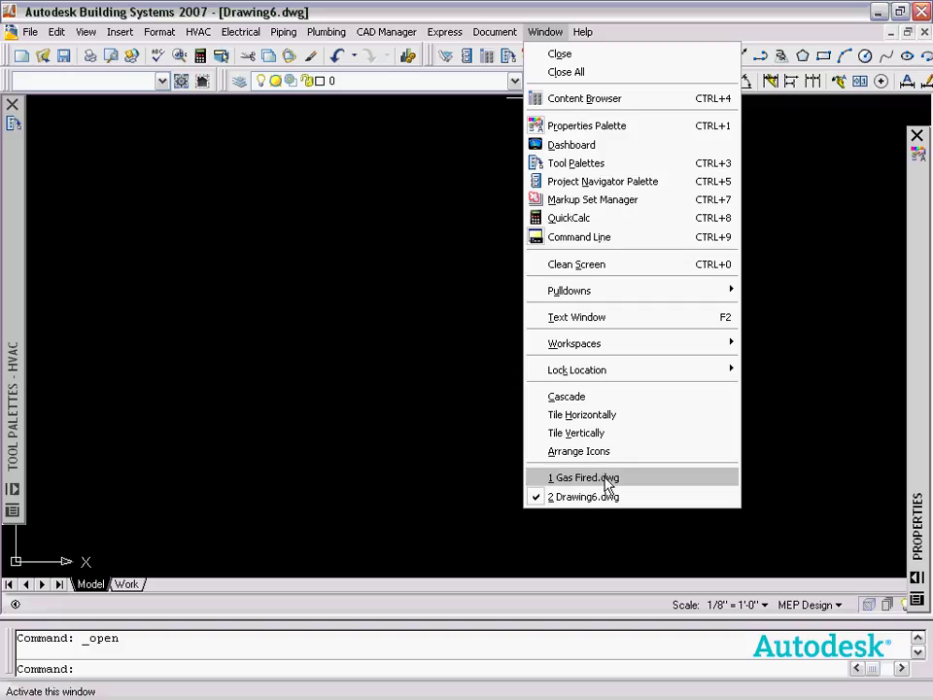
click(583, 477)
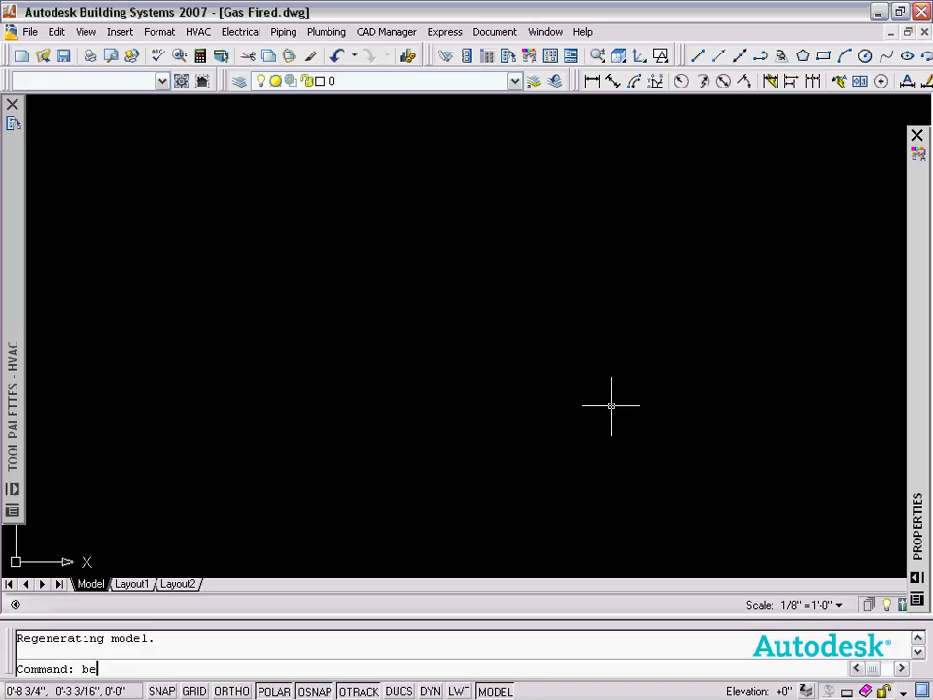
key(Return)
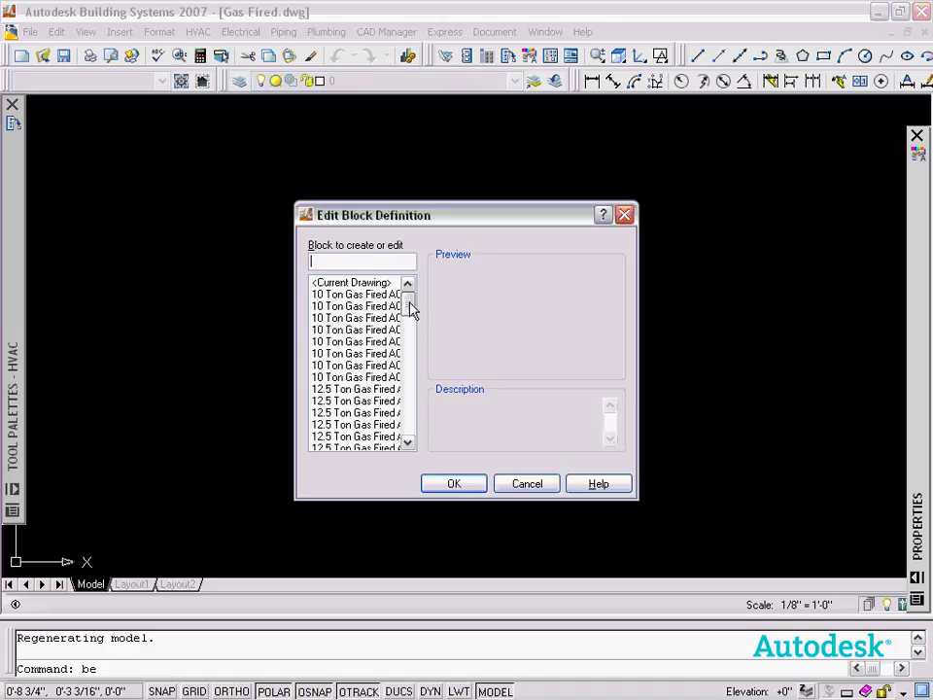
drag(411, 309, 413, 342)
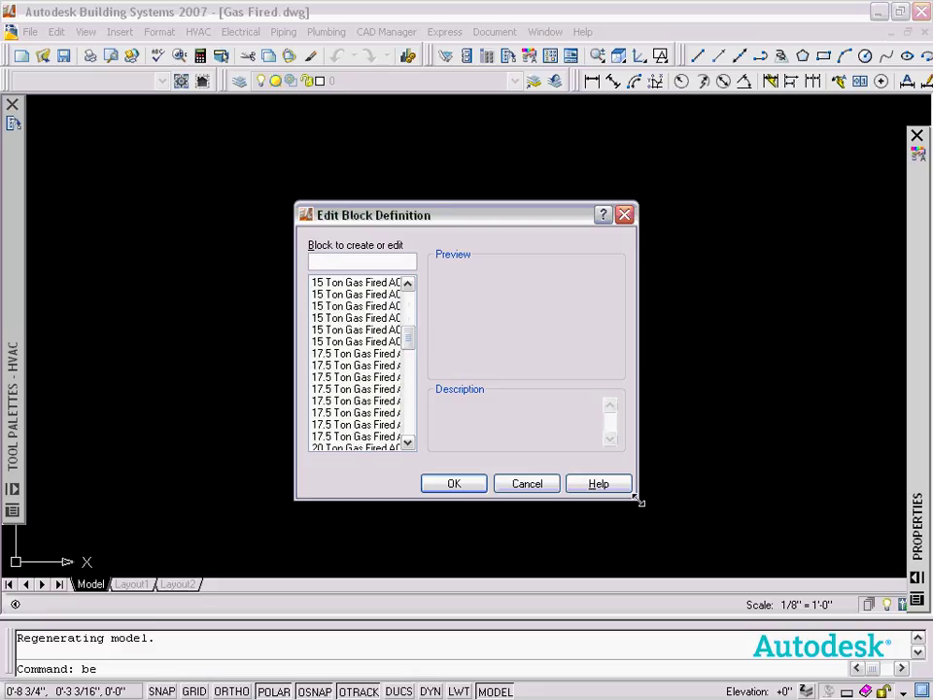
drag(640, 502, 795, 501)
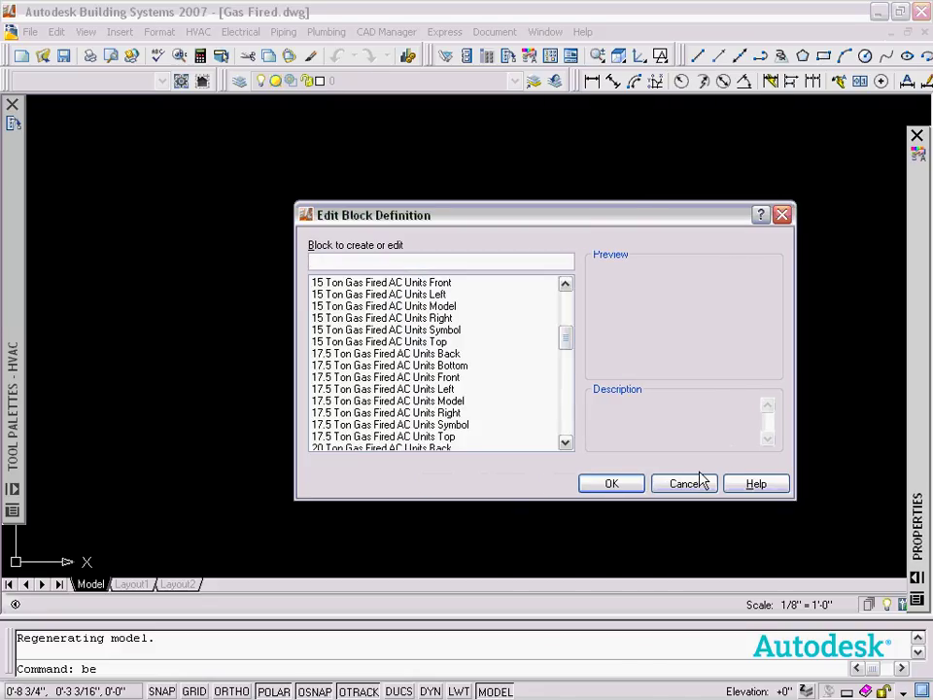
click(389, 330)
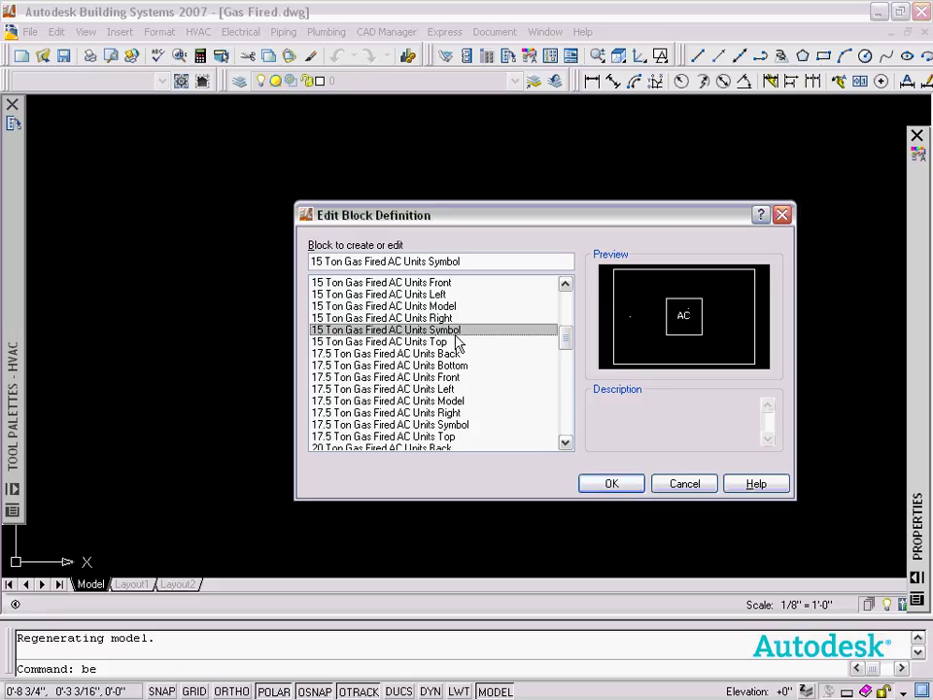
click(593, 484)
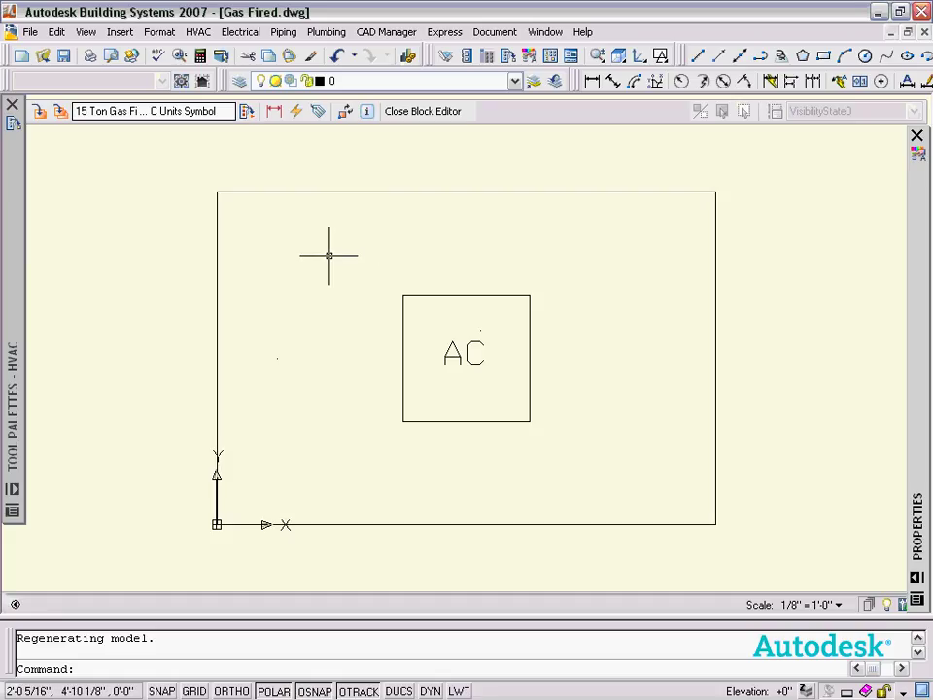
Erase the inner square and the AC text from the middle of the symbol.
click(327, 253)
click(614, 462)
key(Delete)
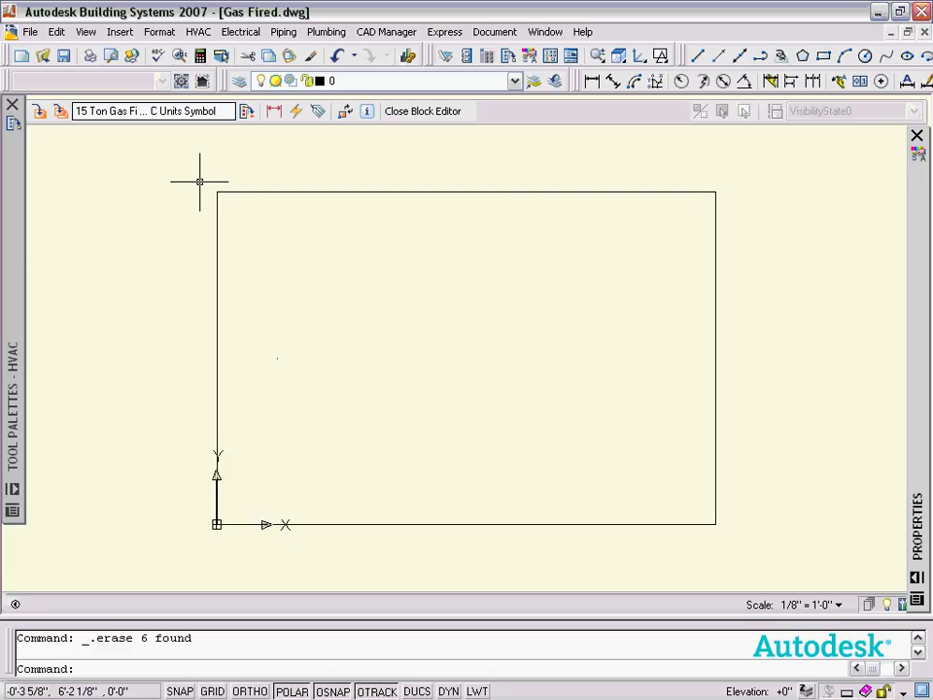
Erase the outline's left edge line together with the point just inside it.
click(196, 179)
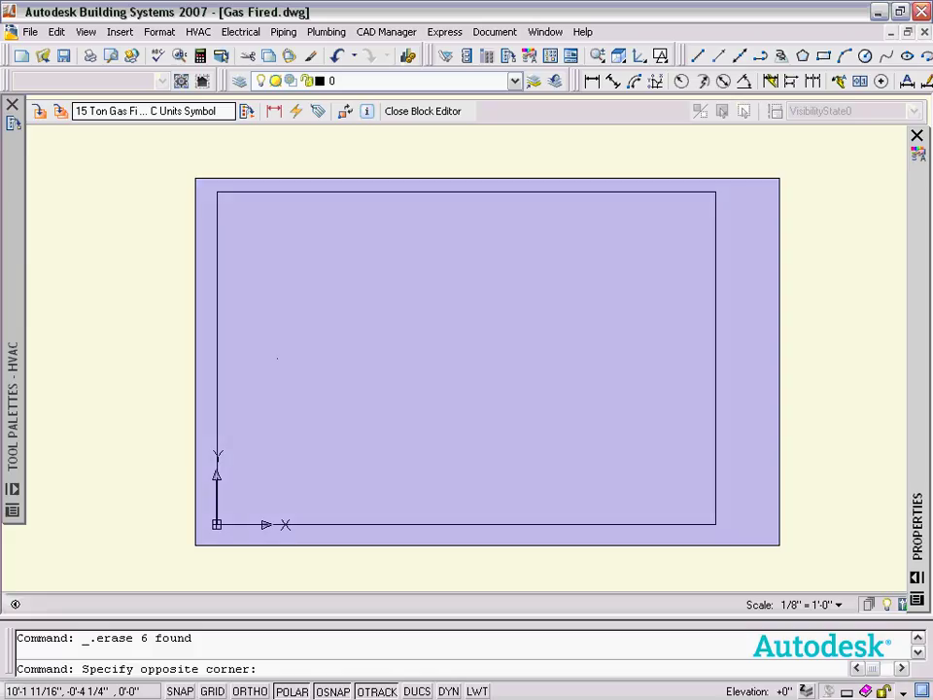
key(Escape)
click(460, 411)
click(136, 290)
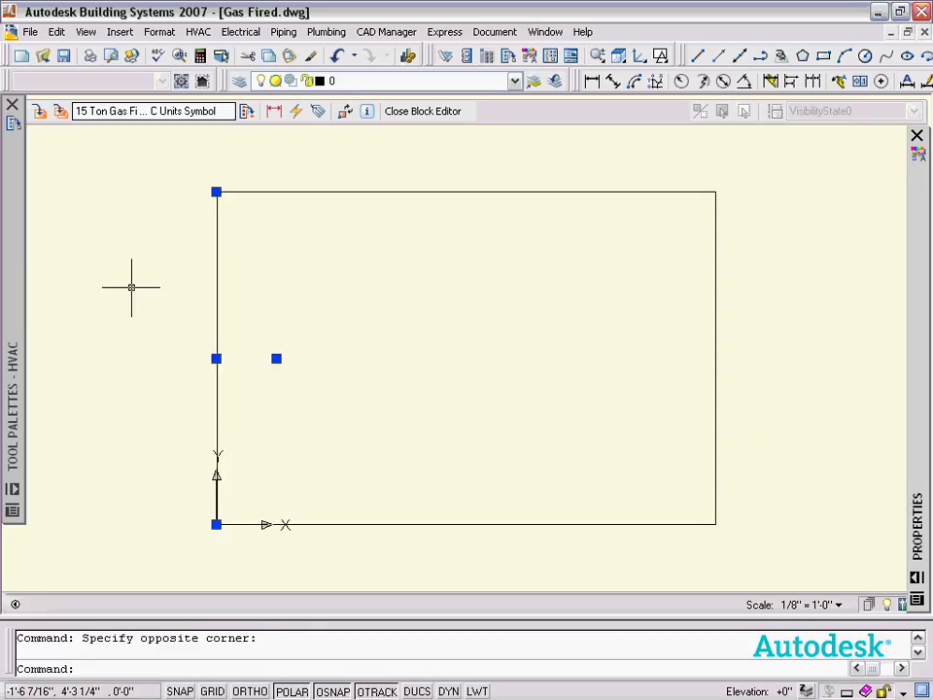
key(Delete)
Draw a closed 9' x 6' polyline through the four corners of the unit outline.
text(pl)
key(Return)
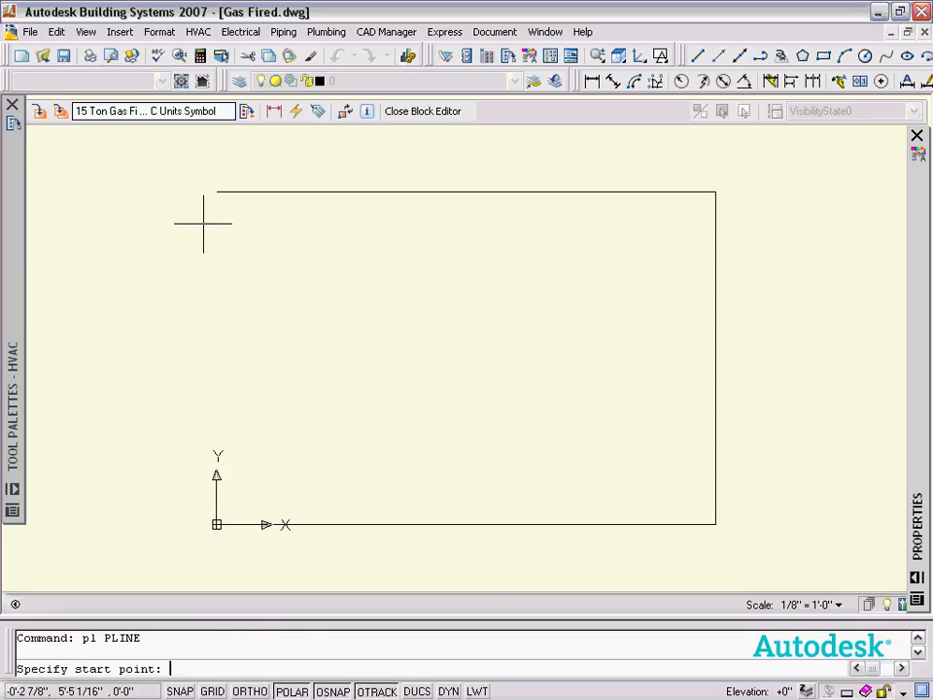
click(215, 192)
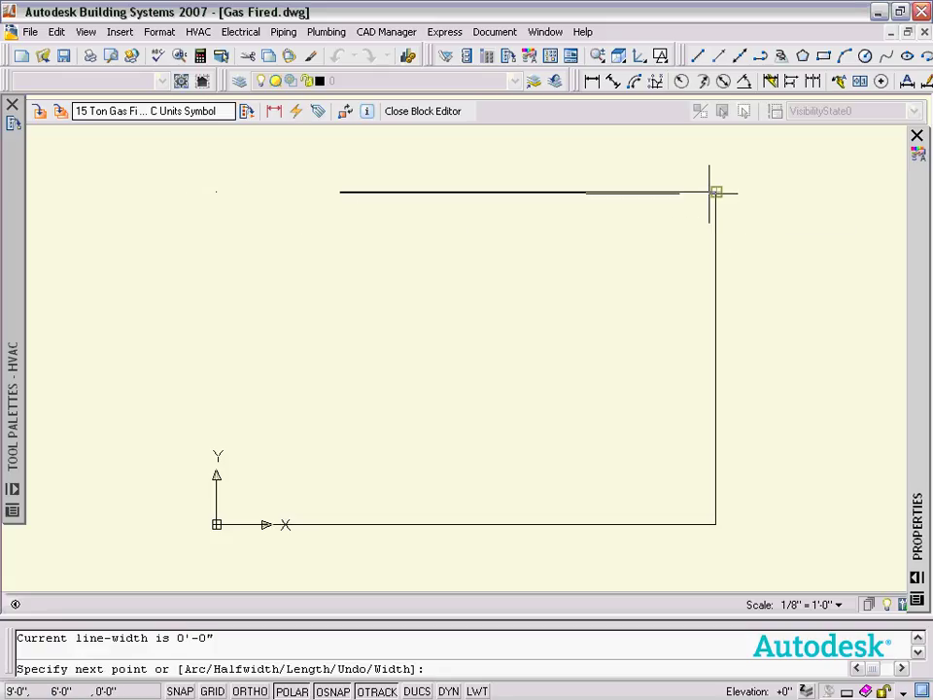
click(716, 191)
click(716, 524)
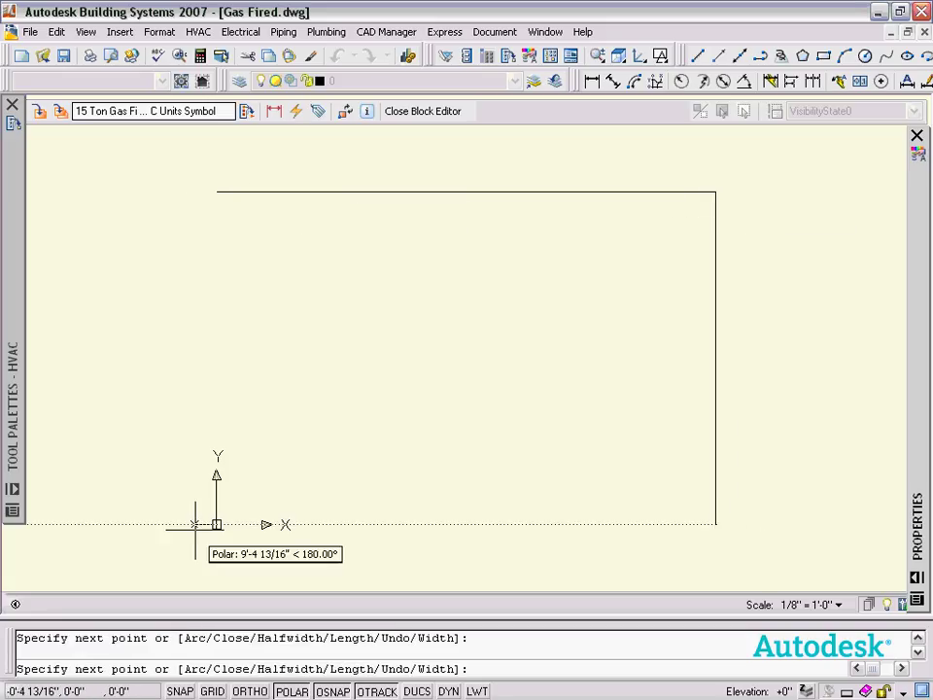
click(217, 524)
key(Return)
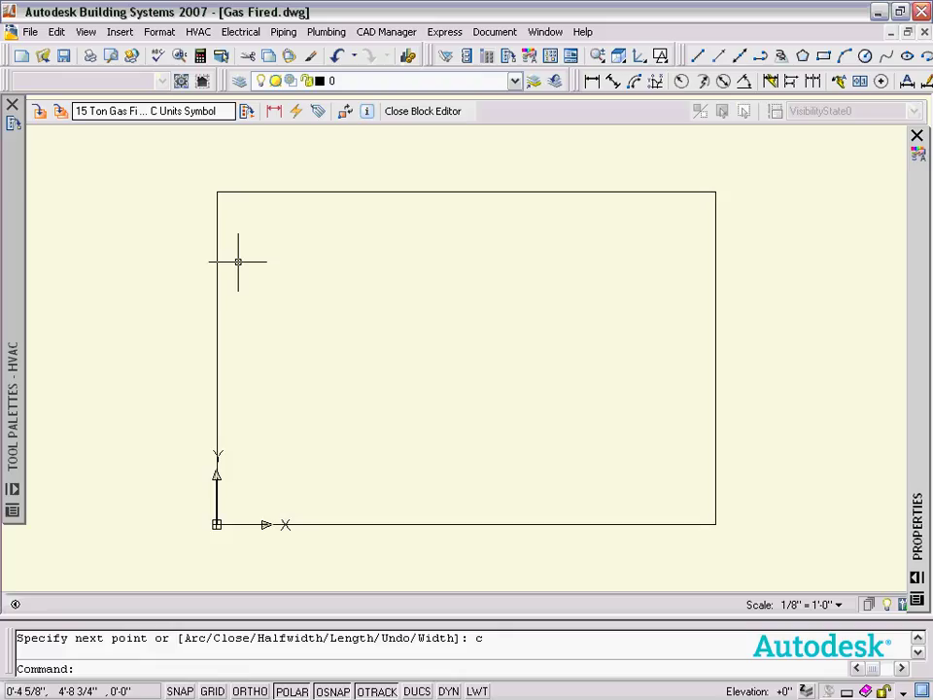
Erase the original top, right and bottom edge lines, keeping only the closed polyline outline.
click(162, 142)
click(782, 245)
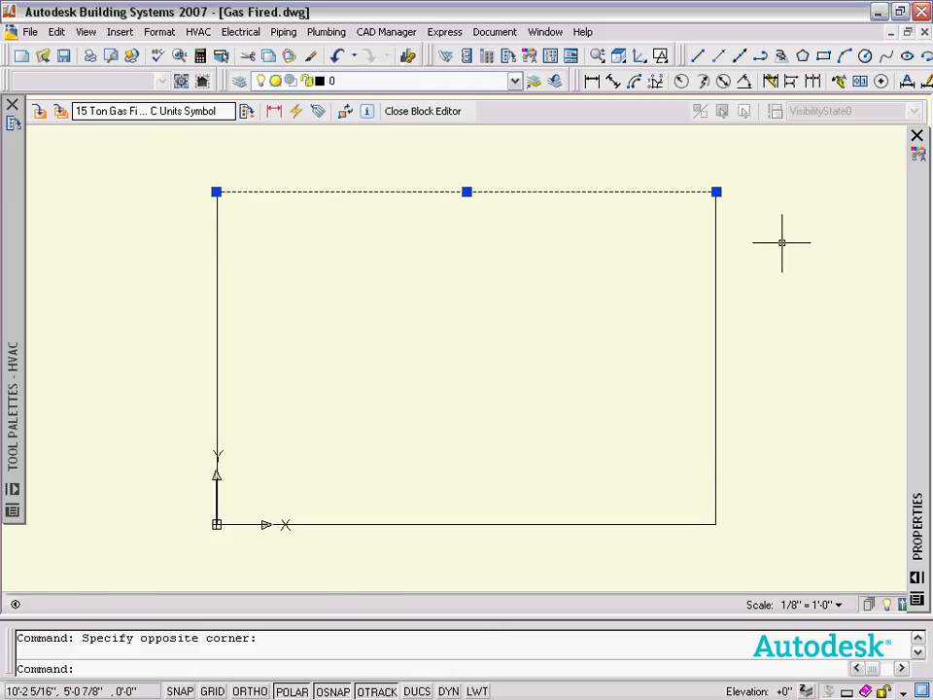
key(Delete)
click(683, 171)
click(750, 552)
key(Delete)
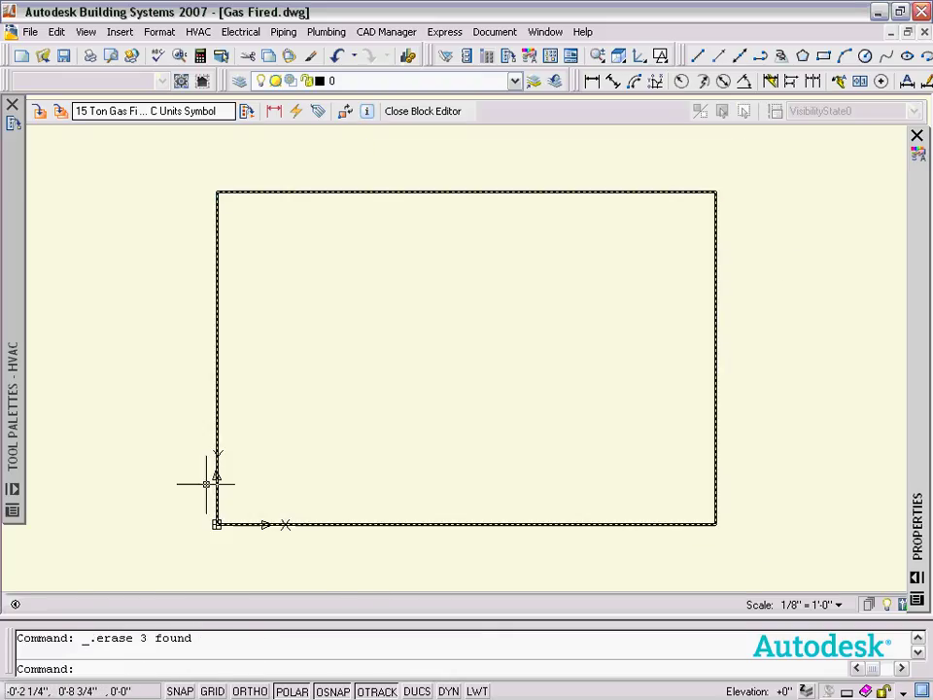
click(175, 492)
click(817, 560)
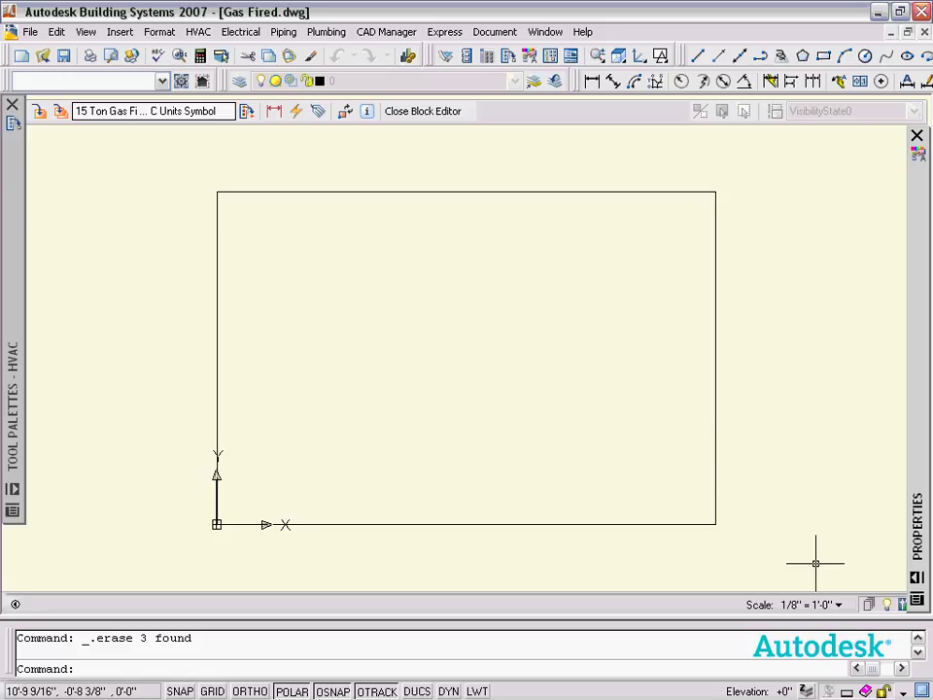
Check the properties of the outline to verify that it is a single closed polyline.
click(712, 454)
mouse_move(924, 379)
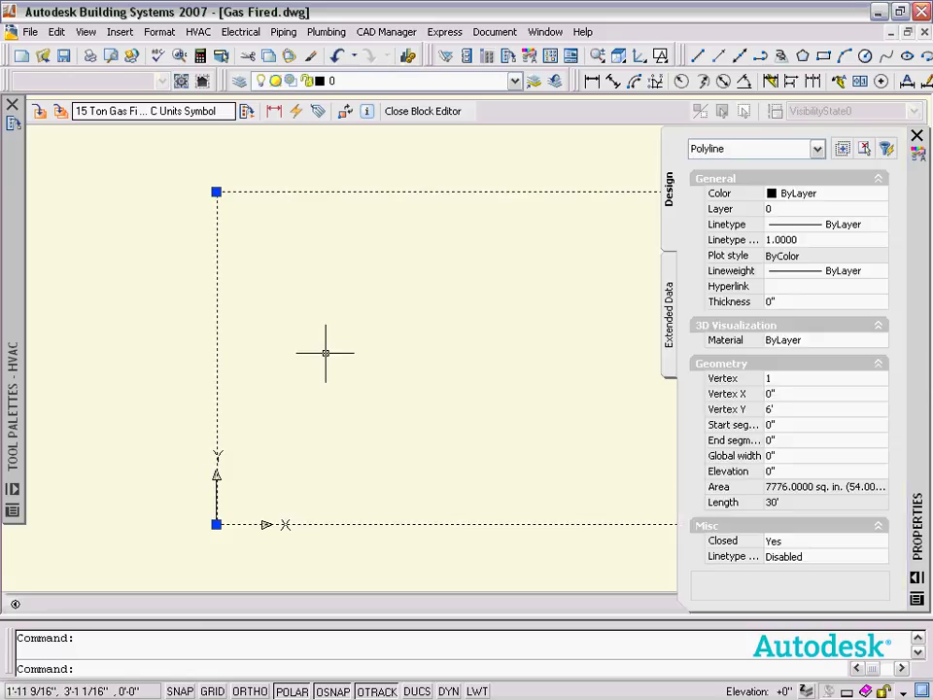
key(Escape)
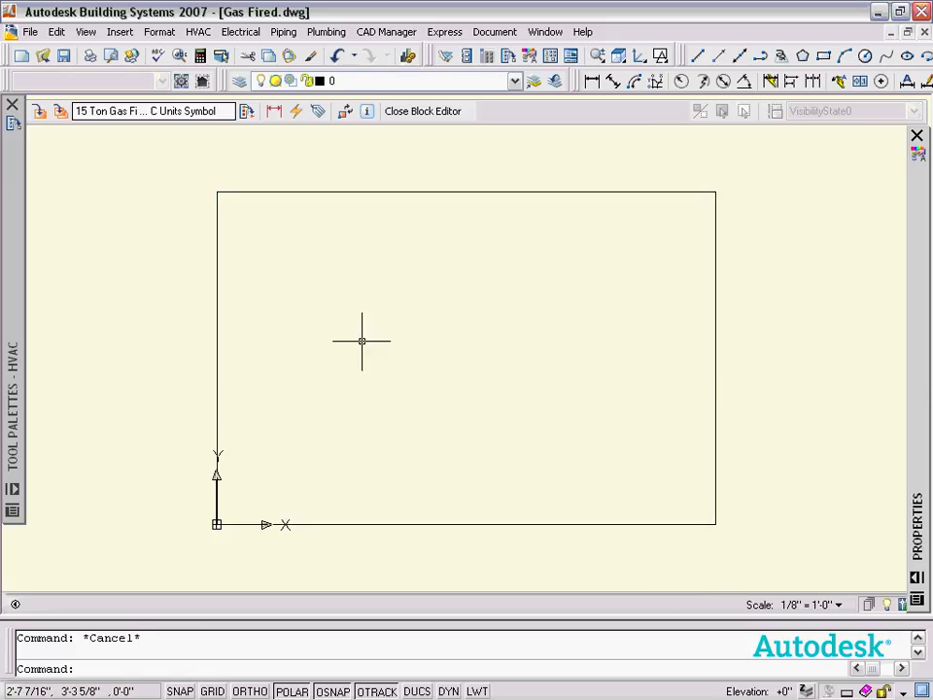
Switch to Drawing6.dwg and copy the layer name G-Risr-Std-Nplt from the Layer Manager.
click(545, 32)
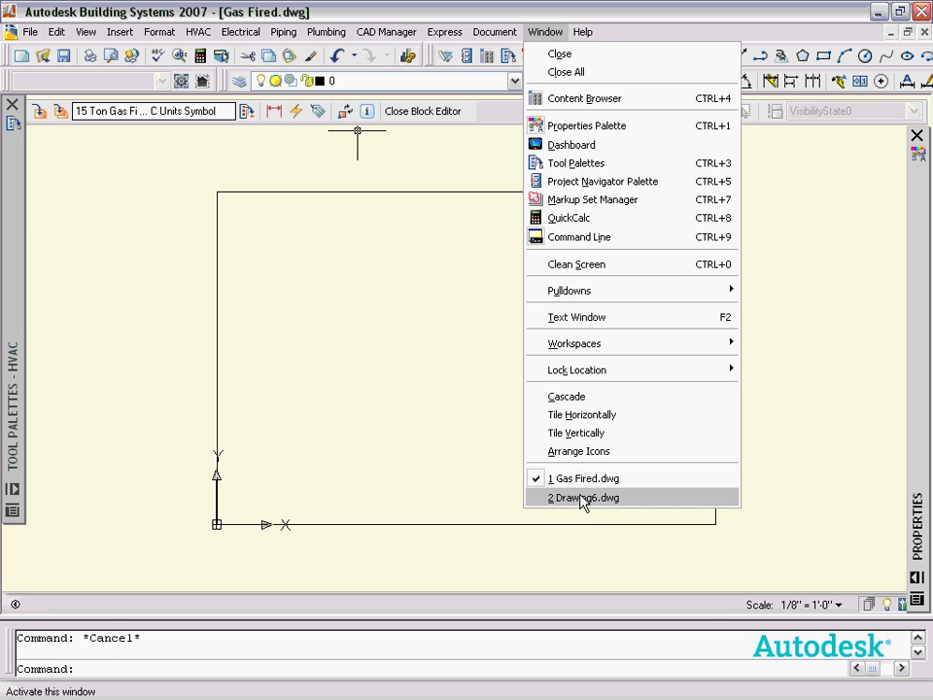
click(583, 498)
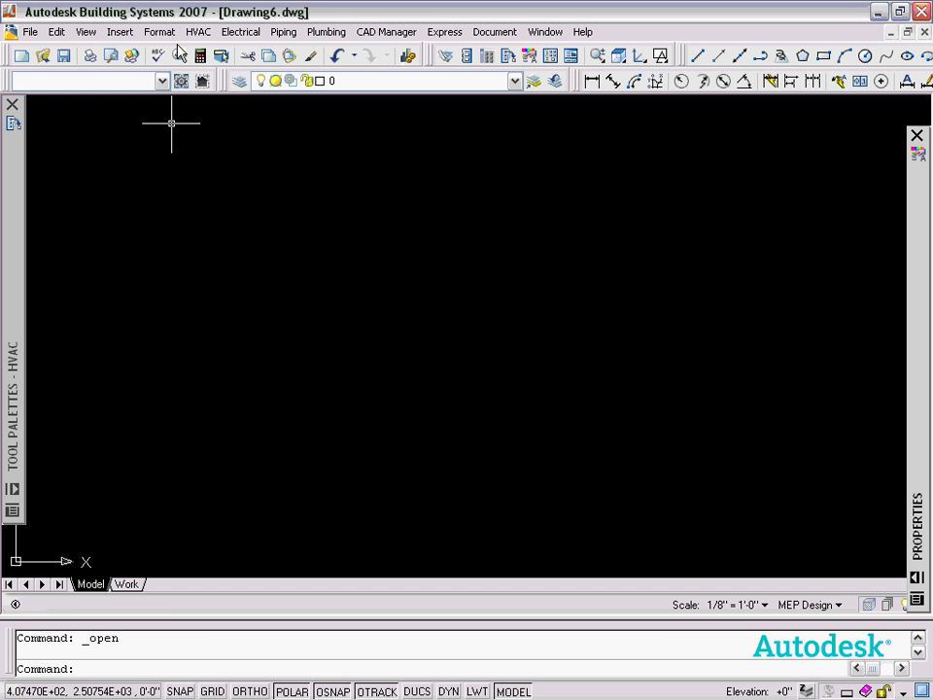
click(239, 81)
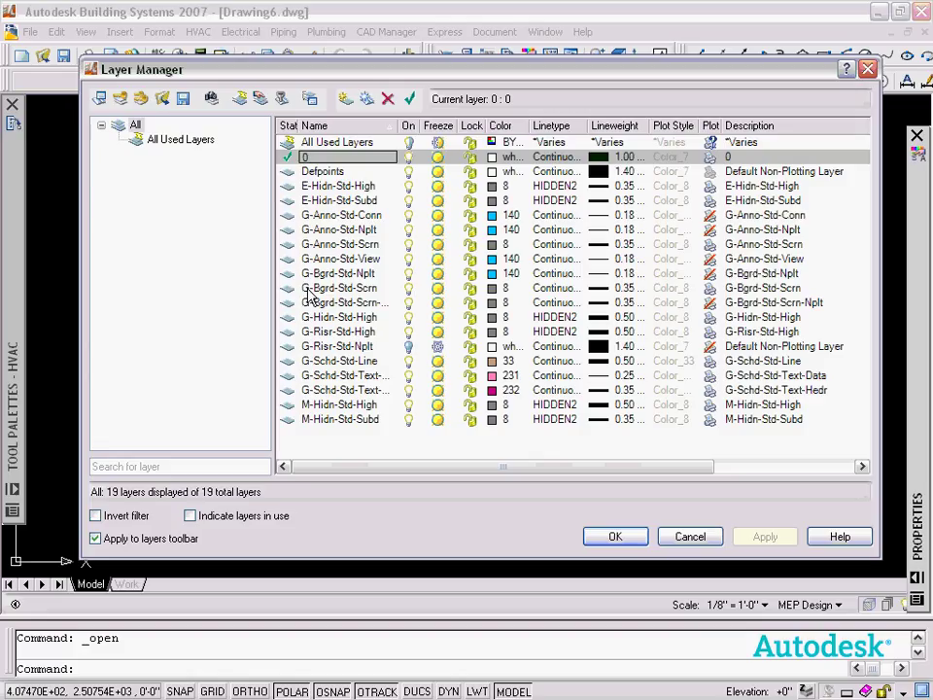
click(336, 348)
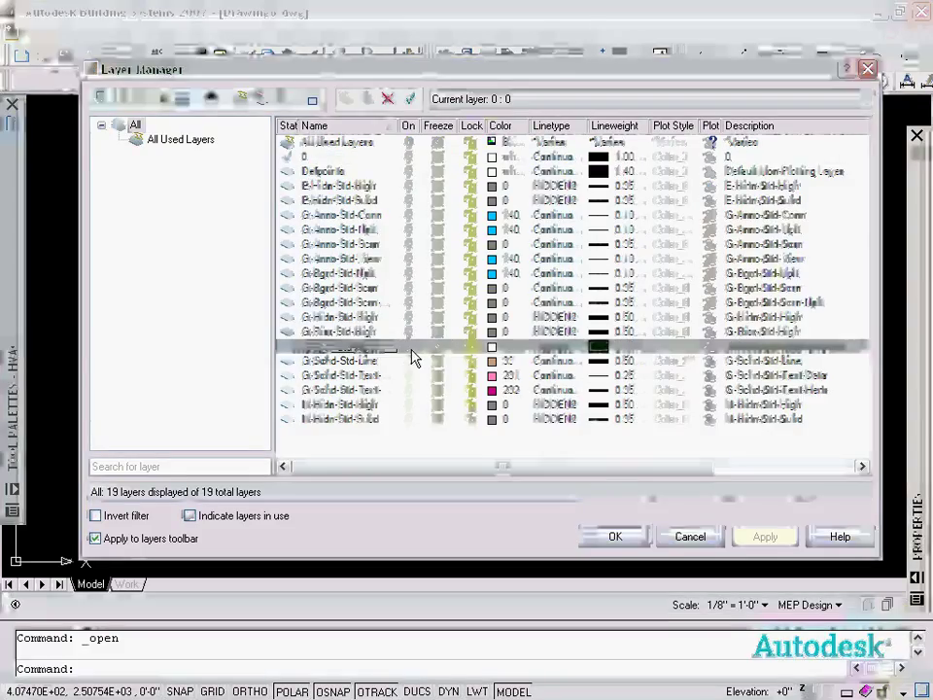
double_click(357, 350)
click(477, 364)
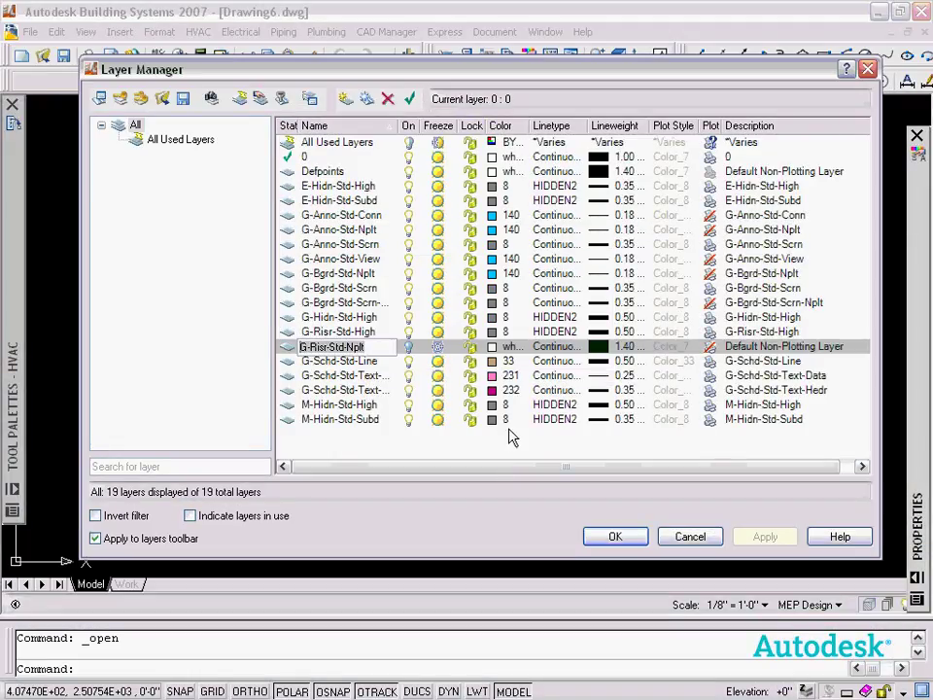
key(Return)
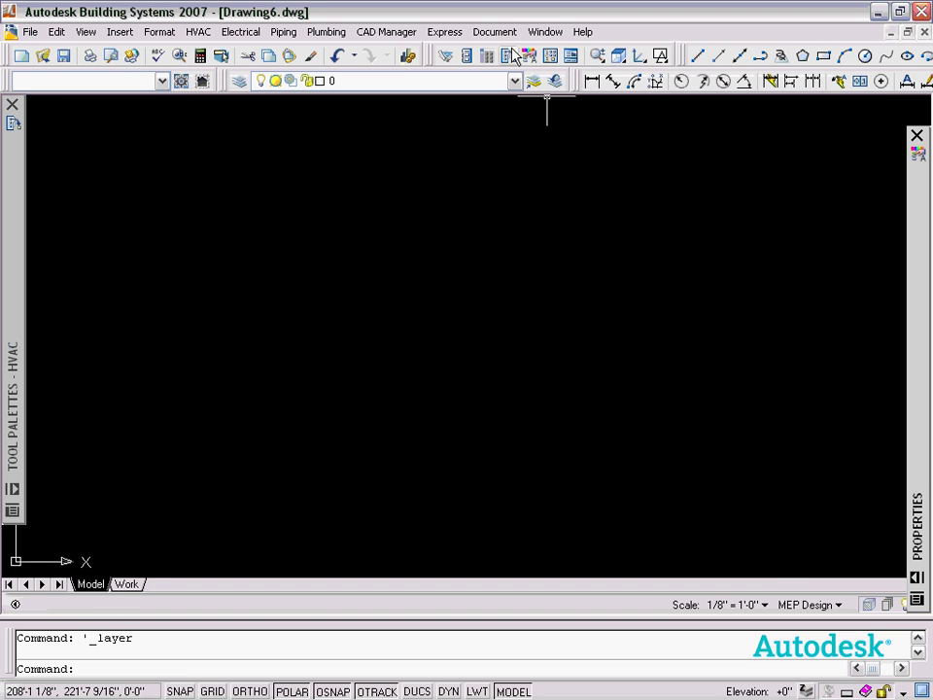
Return to Gas Fired.dwg and create a new layer named G-Risr-Std-Nplt.
click(546, 32)
click(595, 478)
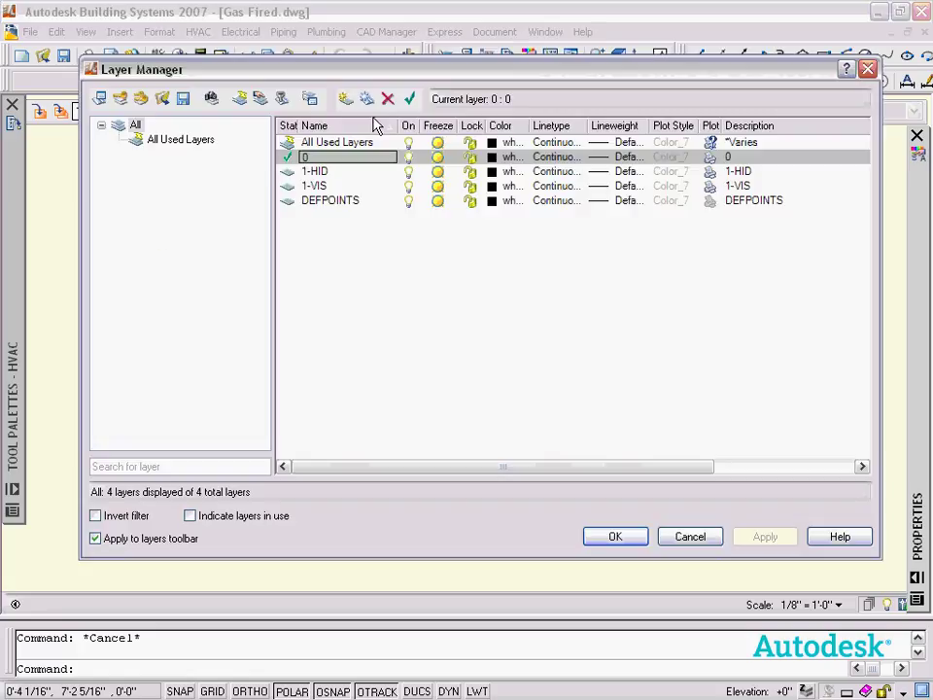
click(345, 99)
text(G-Risr-Std-Nplt)
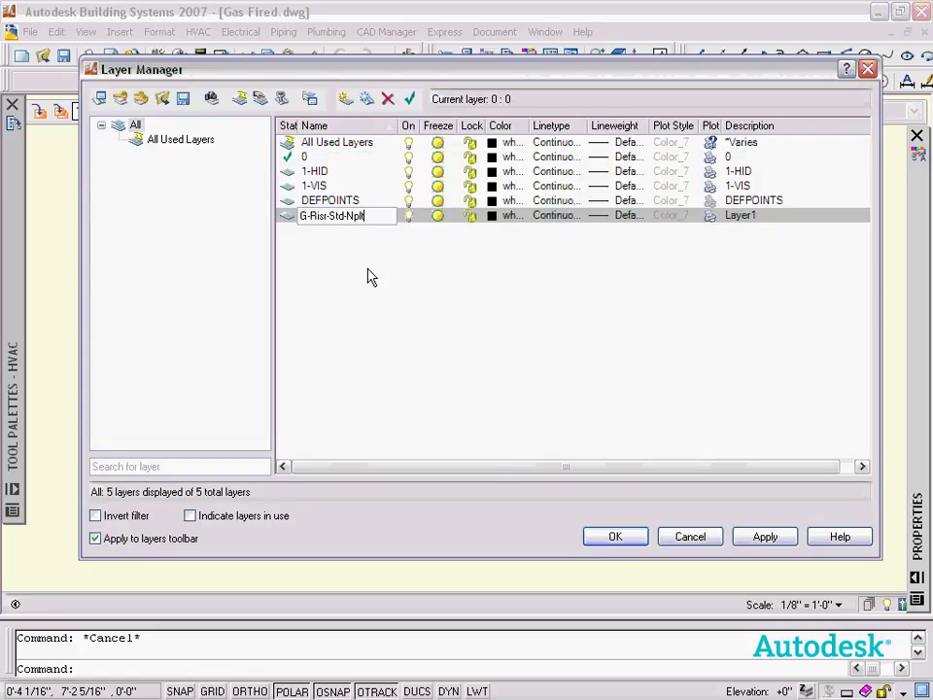
key(Return)
click(611, 538)
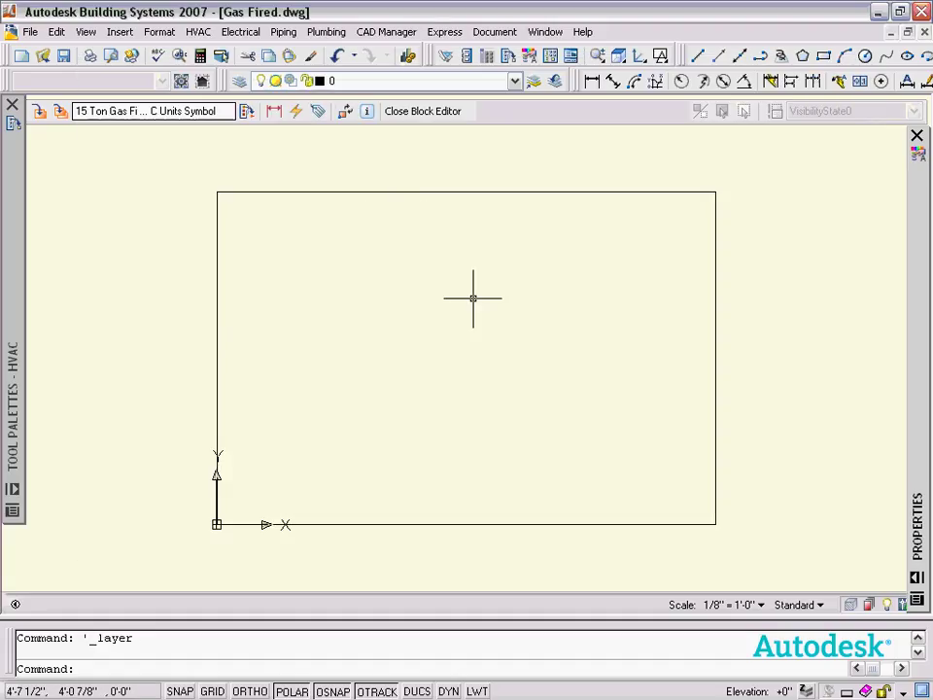
Move the rectangular polyline outline to layer G-Risr-Std-Nplt.
click(395, 192)
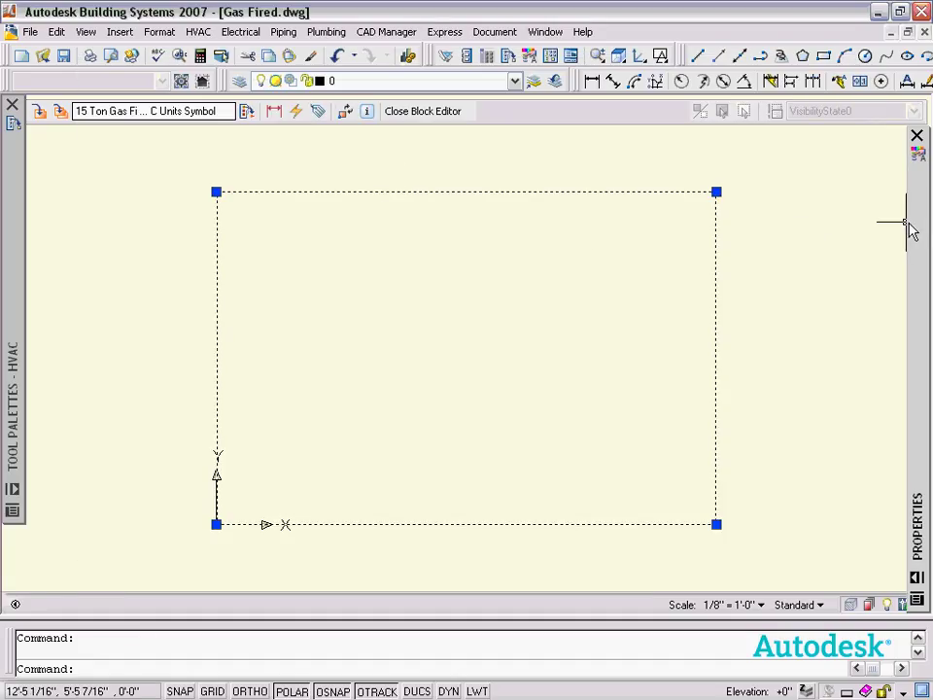
mouse_move(907, 221)
click(881, 209)
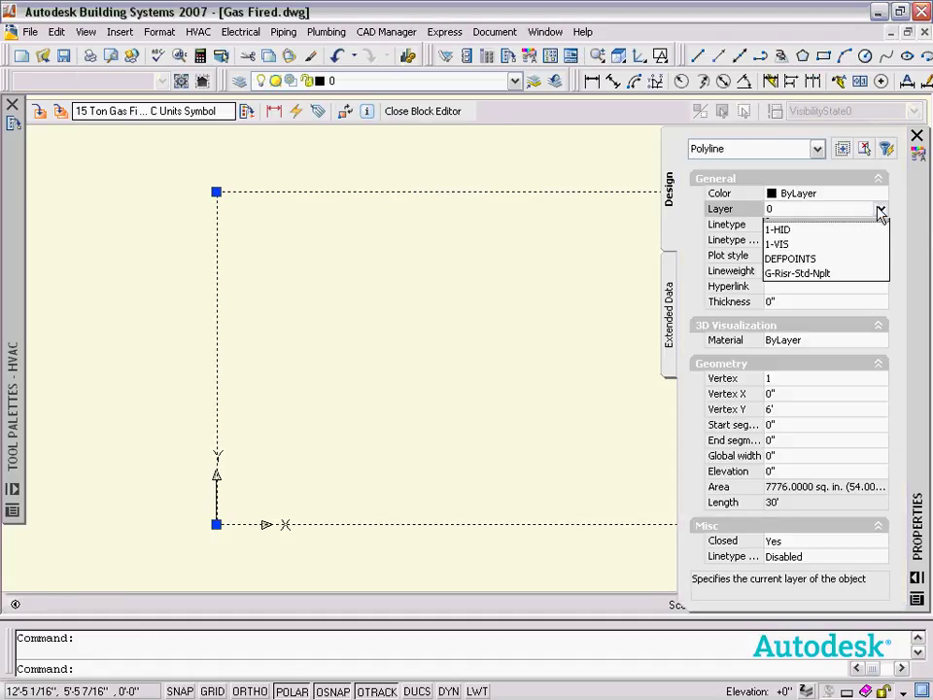
click(836, 284)
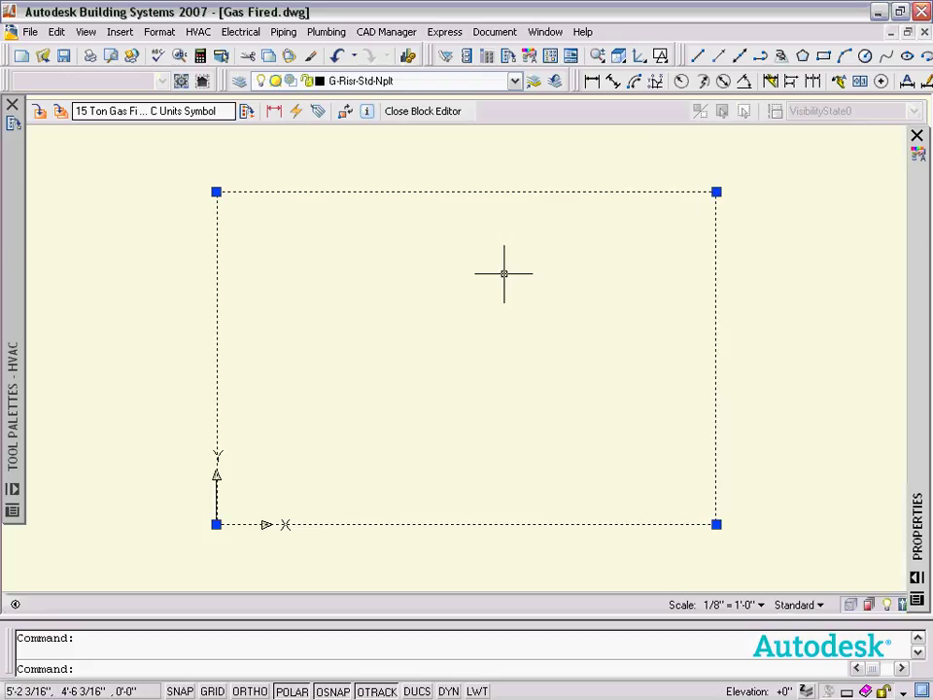
key(Escape)
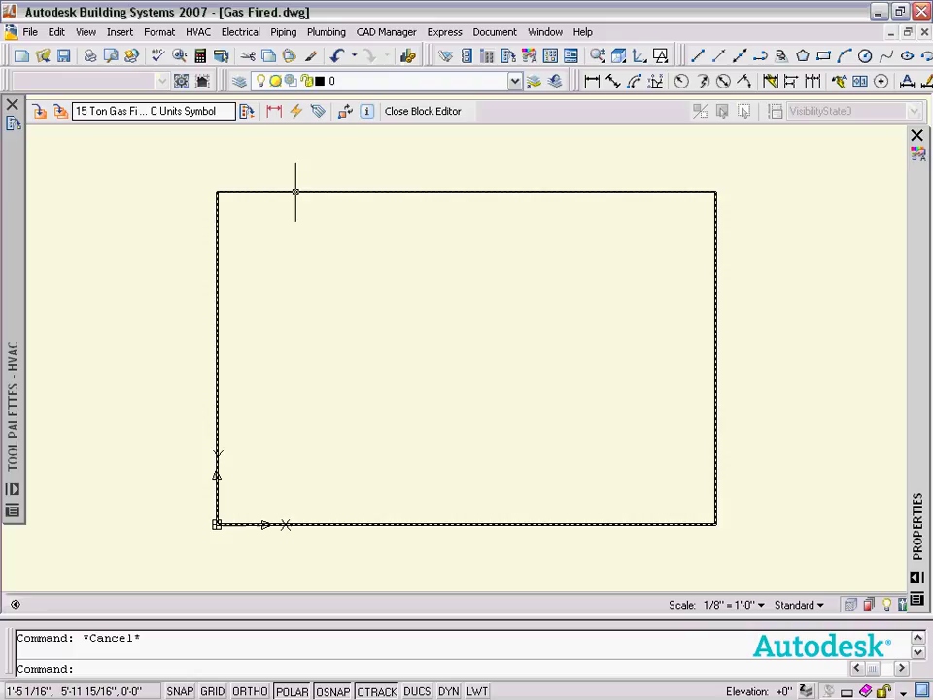
Draw a three-sided polyline box on the outline's upper edge, open toward it, about 3'-7" wide and 2' high.
scroll(349, 199, down, 2)
mouse_move(447, 210)
middle_down()
mouse_move(441, 246)
mouse_move(455, 298)
mouse_move(465, 295)
middle_up()
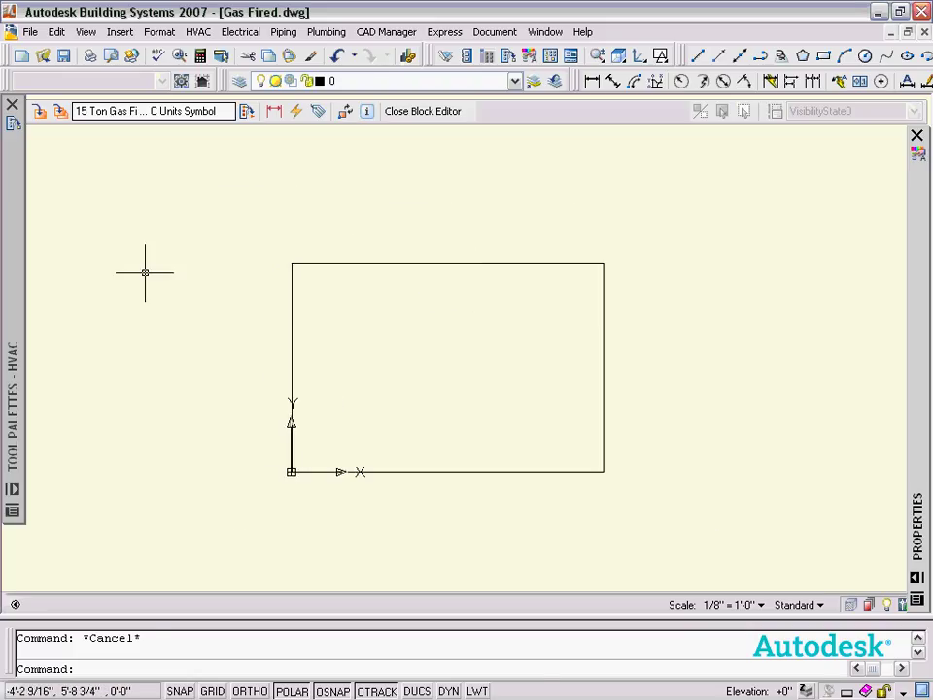
text(pl)
key(Return)
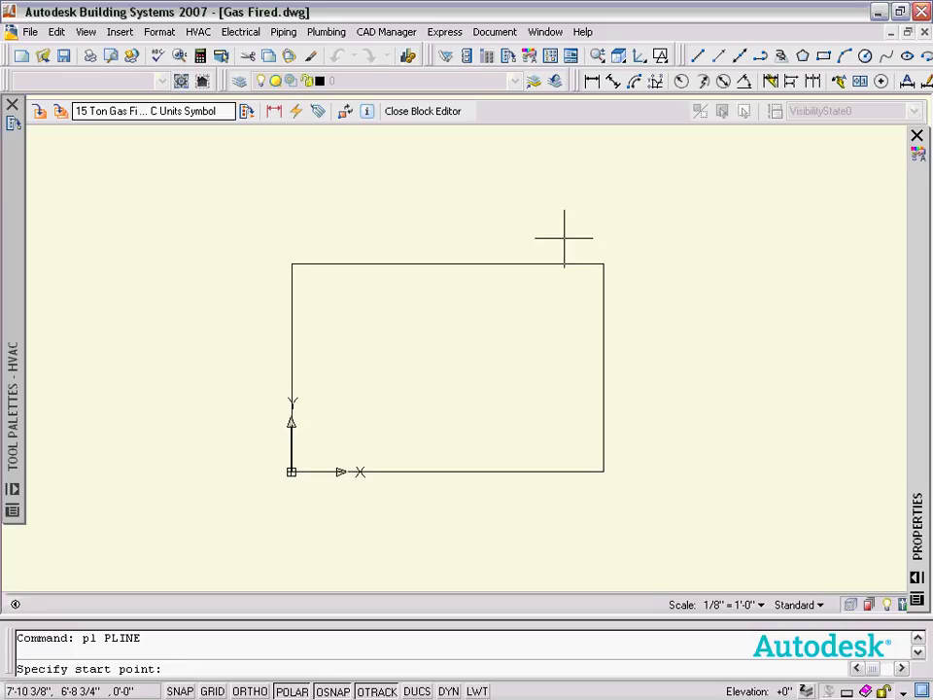
click(545, 263)
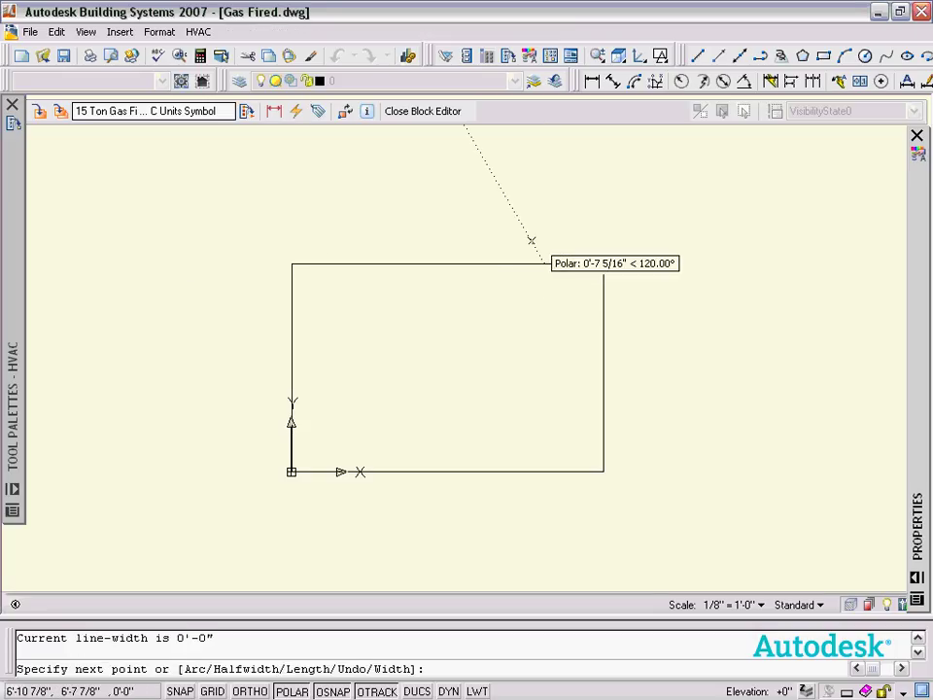
click(544, 193)
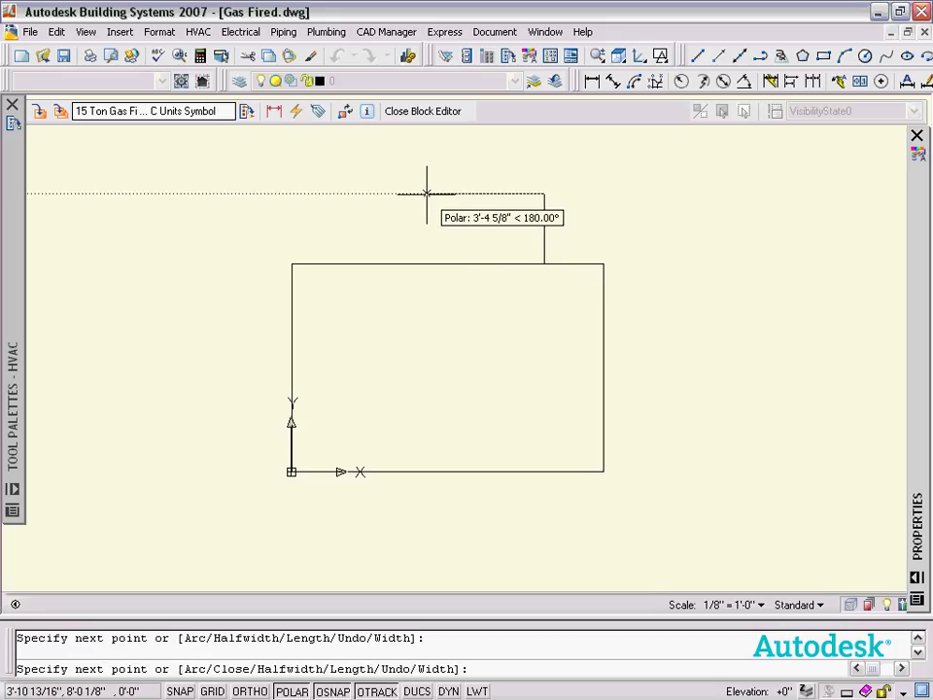
click(418, 192)
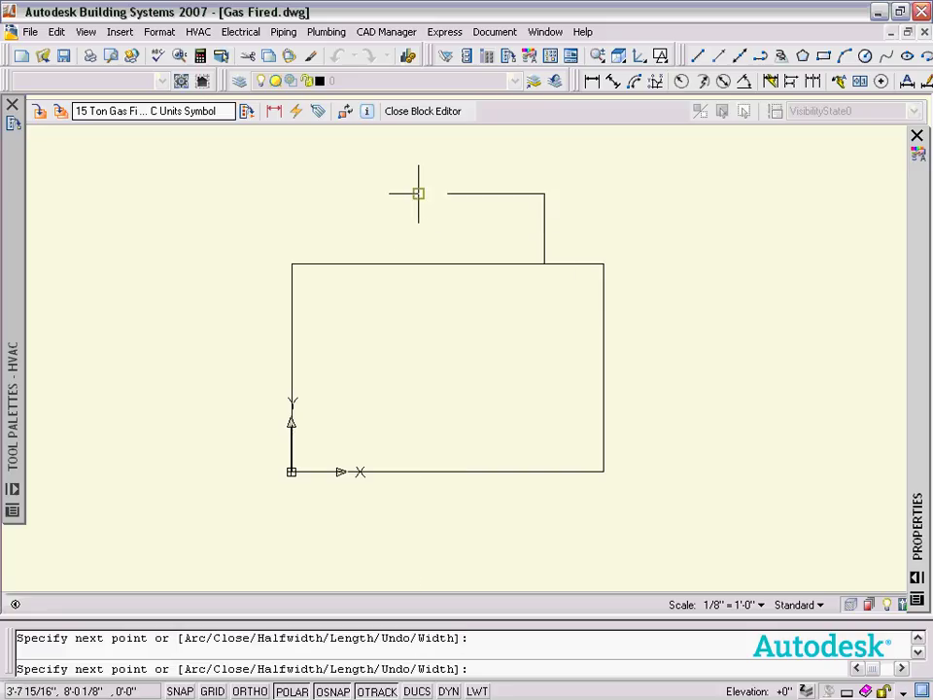
click(418, 263)
key(Return)
Draw a second three-sided polyline box below the outline's lower edge, with its right side about 5'-2" from the origin.
key(Return)
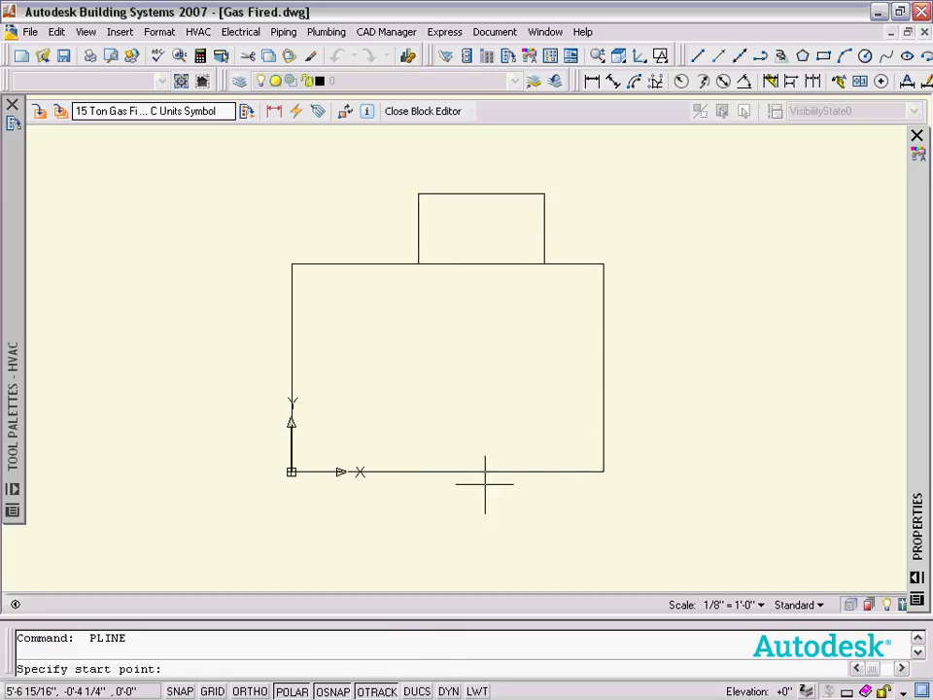
click(351, 471)
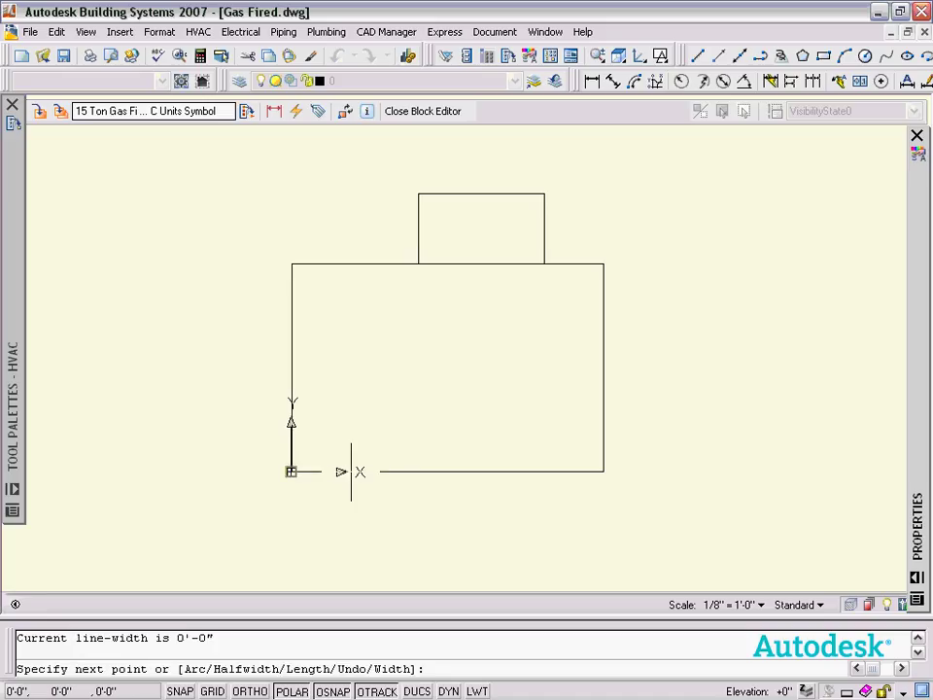
click(351, 551)
click(470, 551)
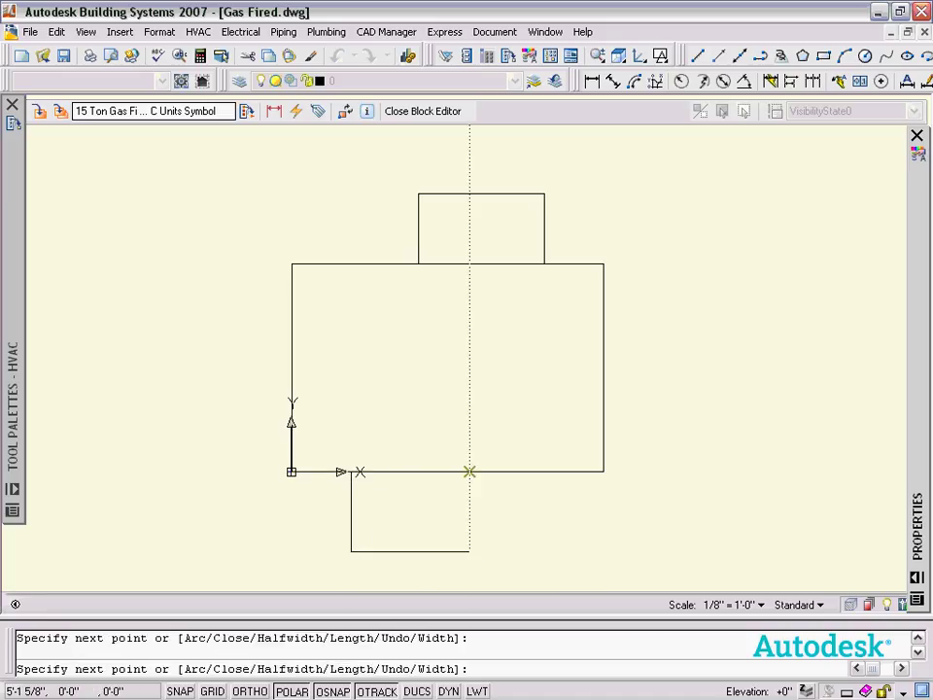
click(470, 471)
key(Return)
click(485, 565)
click(343, 536)
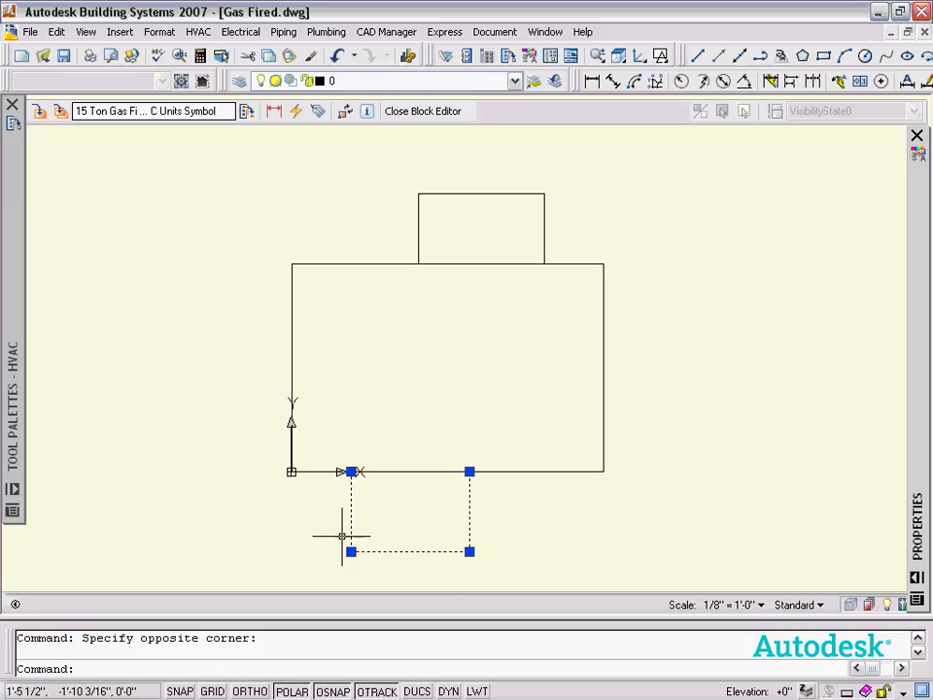
click(590, 215)
click(376, 180)
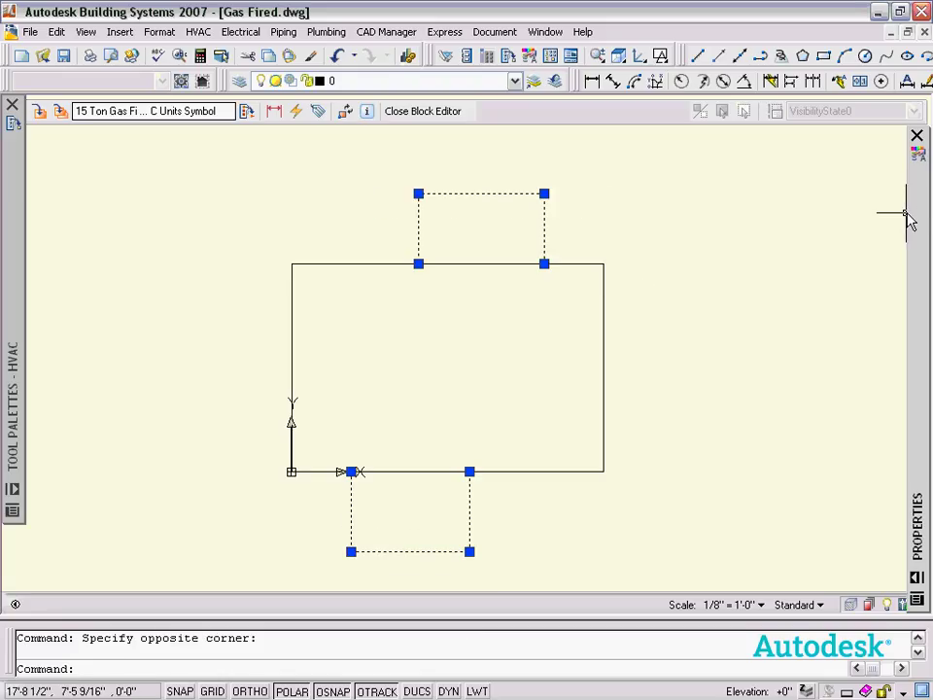
mouse_move(916, 208)
click(847, 225)
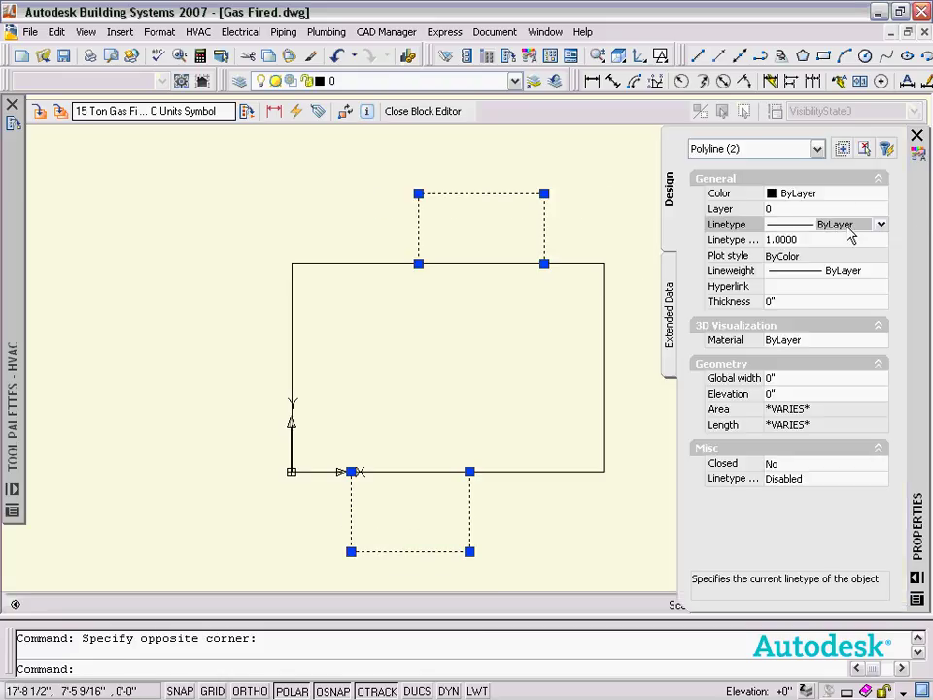
click(881, 226)
click(878, 243)
key(Escape)
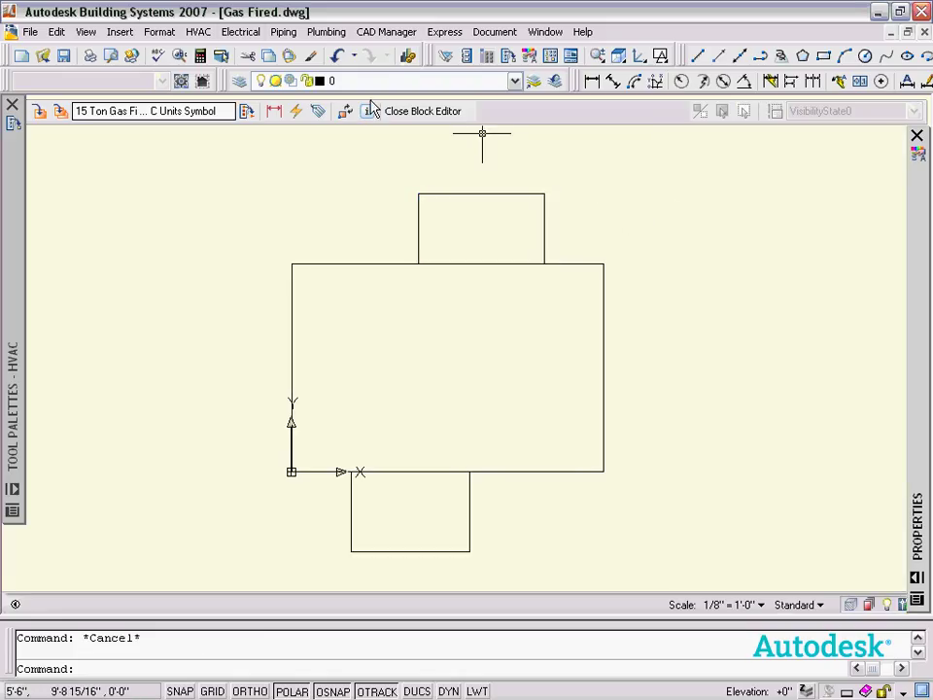
Load the HIDDEN linetype from acad.lin into the drawing.
click(236, 33)
mouse_move(159, 30)
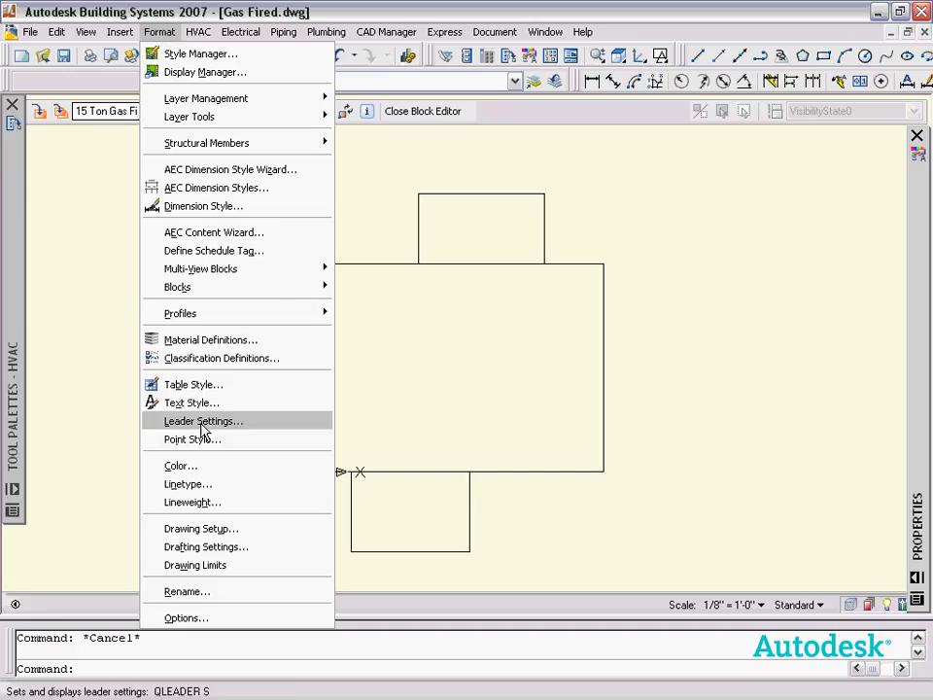
click(214, 486)
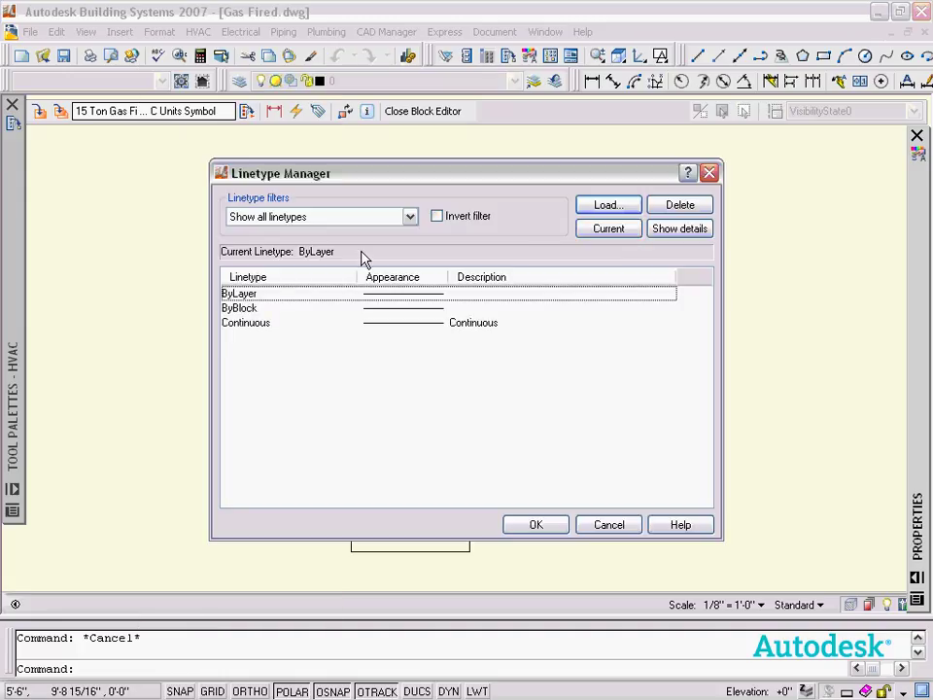
click(607, 205)
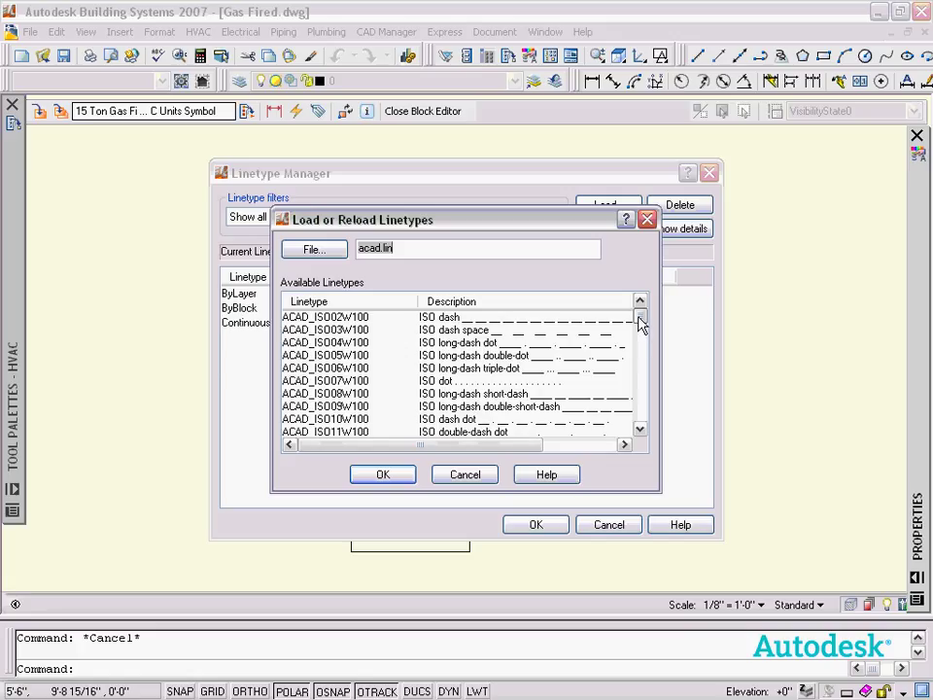
drag(640, 317, 641, 399)
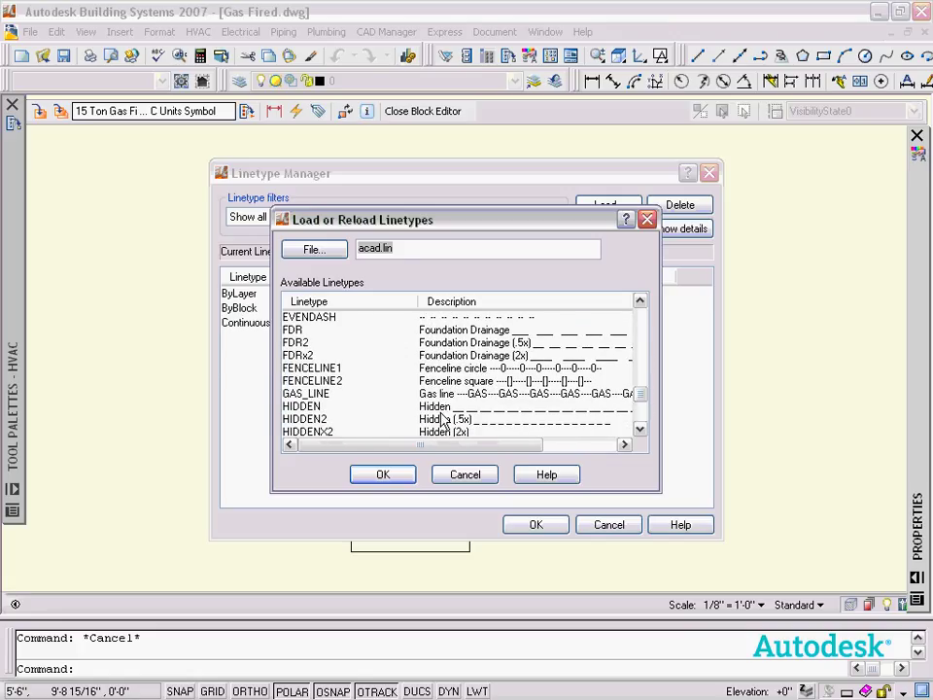
click(310, 406)
click(390, 478)
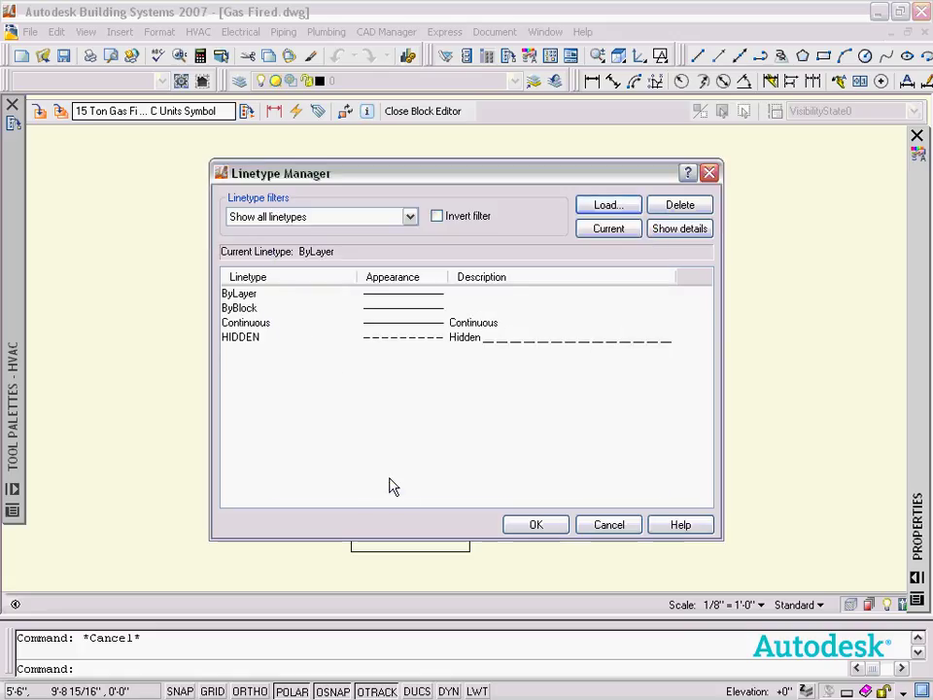
click(544, 525)
Assign the HIDDEN linetype to the two three-sided polylines above and below the outline.
click(200, 164)
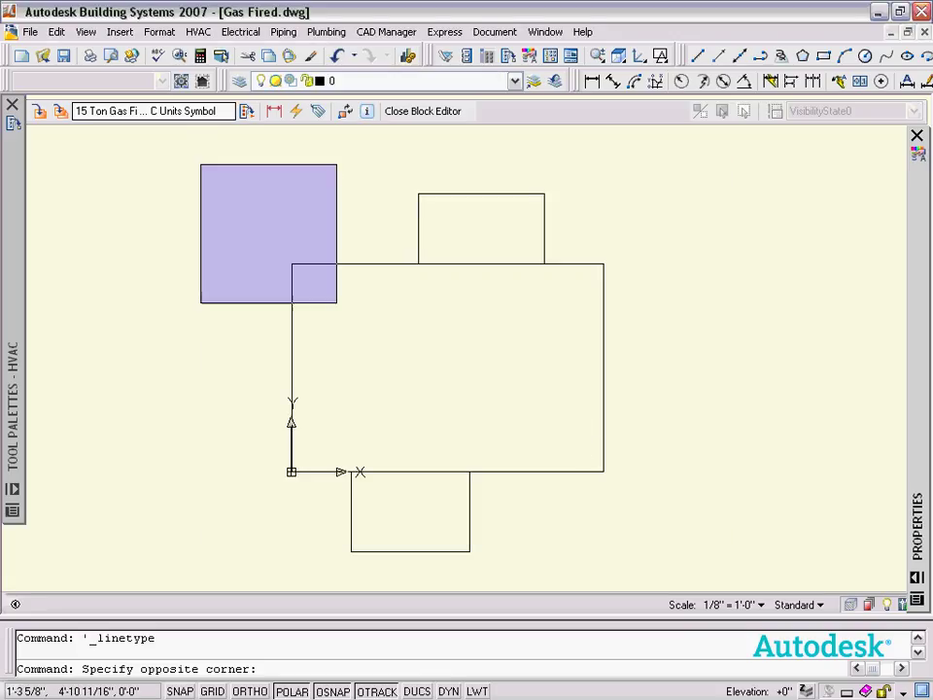
click(604, 563)
click(442, 216)
click(408, 238)
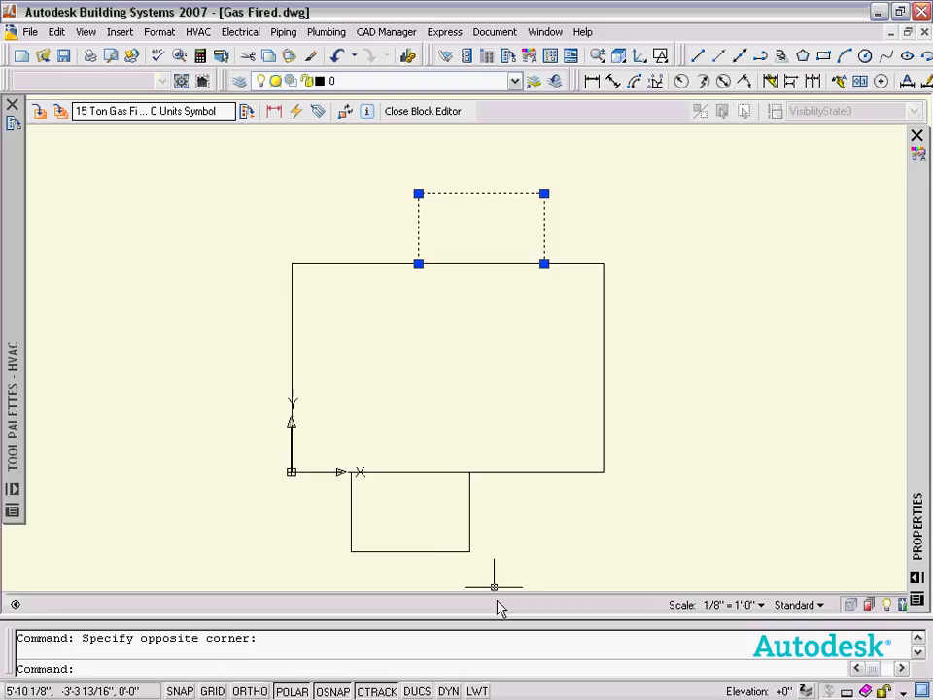
click(500, 545)
click(437, 556)
mouse_move(922, 235)
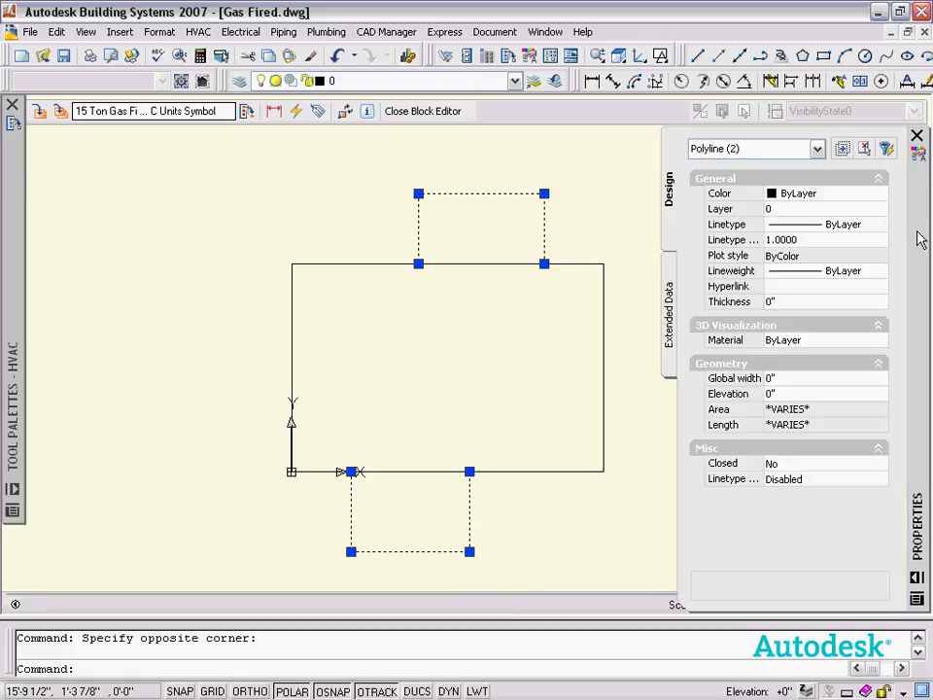
click(851, 226)
click(880, 224)
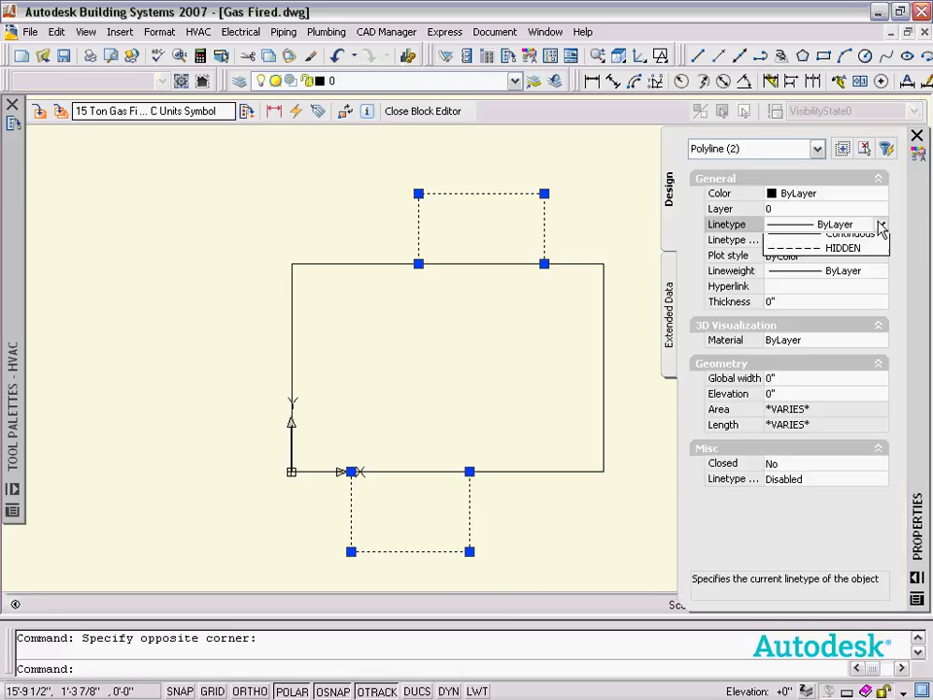
click(835, 288)
Set the linetype scale of the two selected polylines to 0.5 and clear the selection.
click(790, 240)
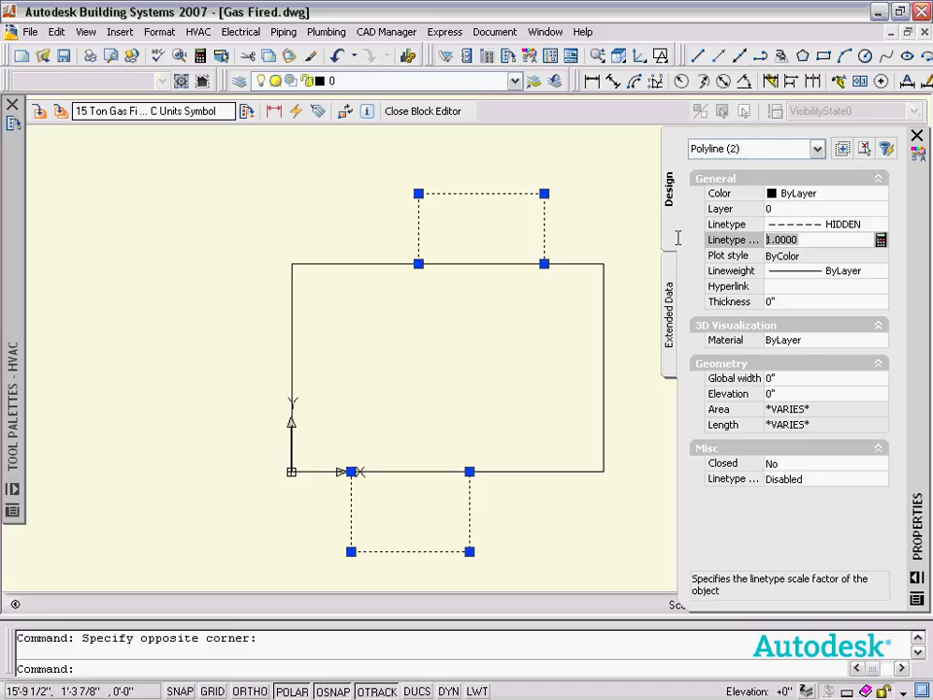
text(.5)
key(Return)
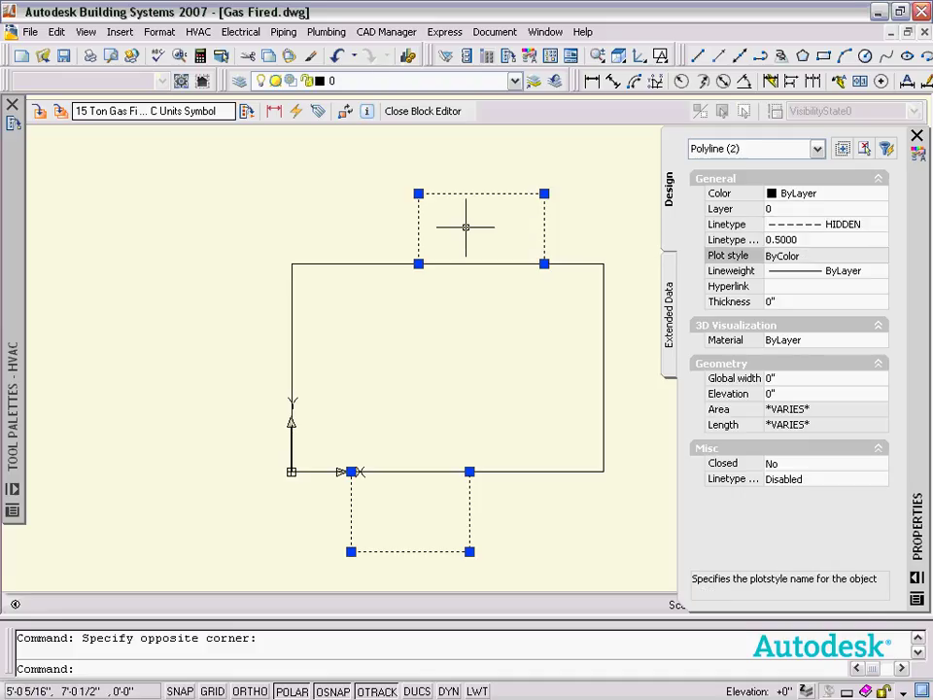
key(Escape)
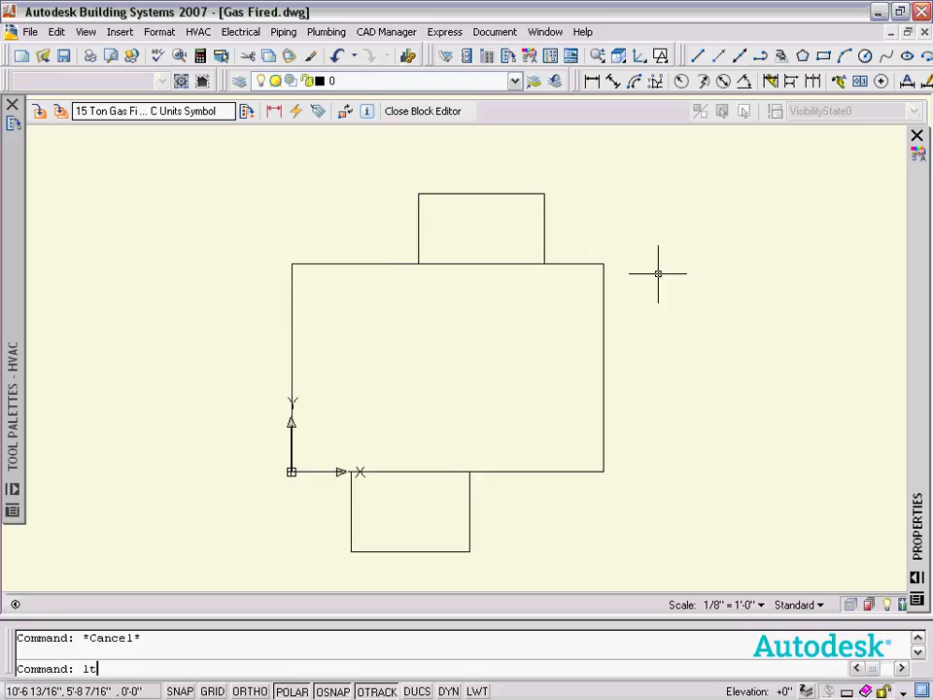
Adjust the drawing's global linetype scale factor with LTSCALE so that the hidden polylines display as dashed.
key(Return)
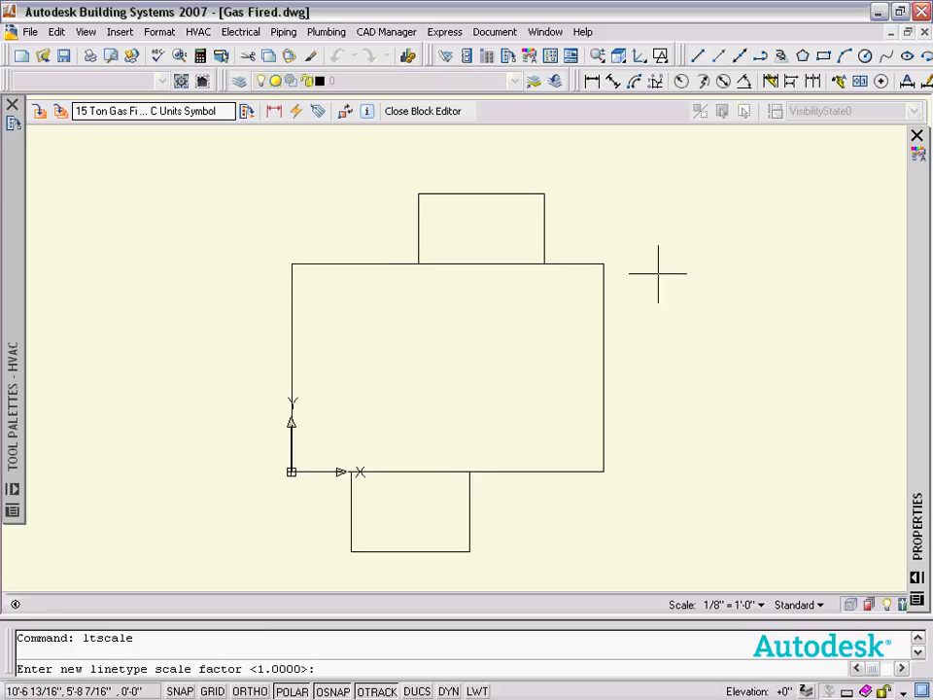
key(Return)
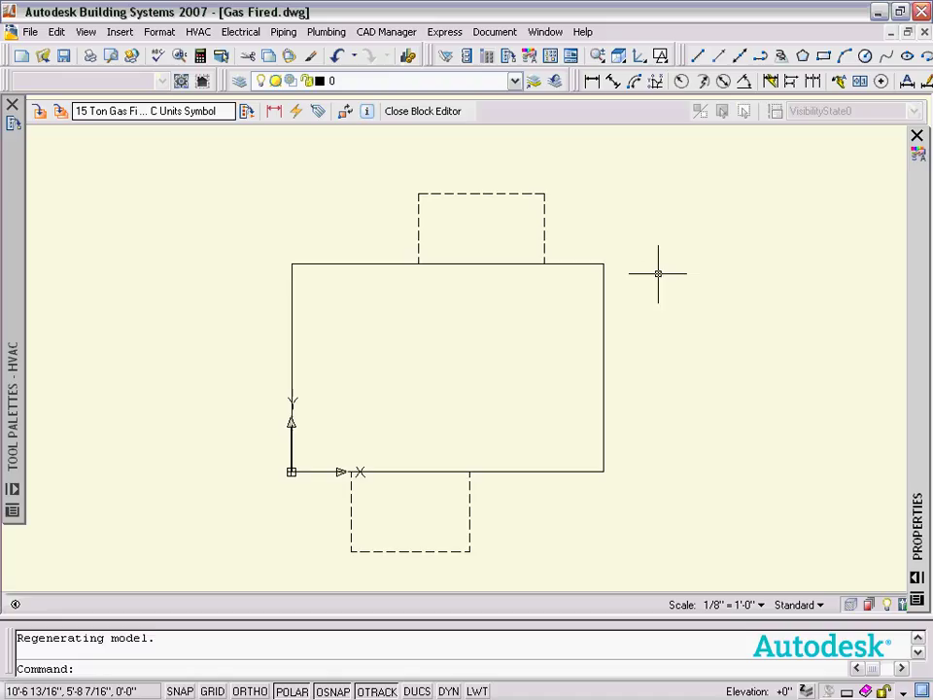
key(Escape)
click(585, 212)
key(Escape)
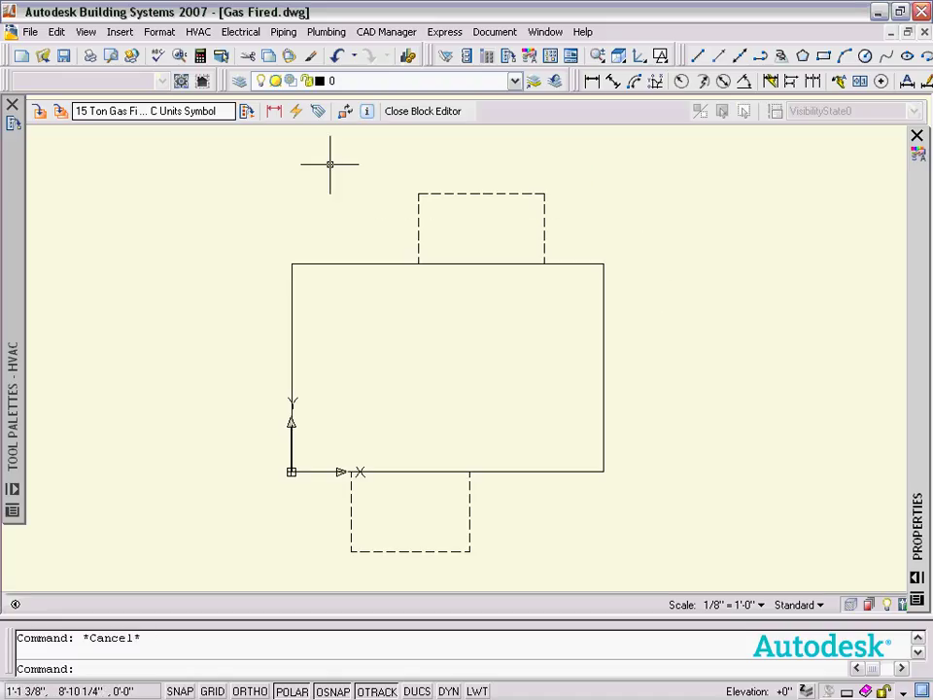
Change the color of both dashed polylines to Color 8.
click(458, 202)
click(366, 166)
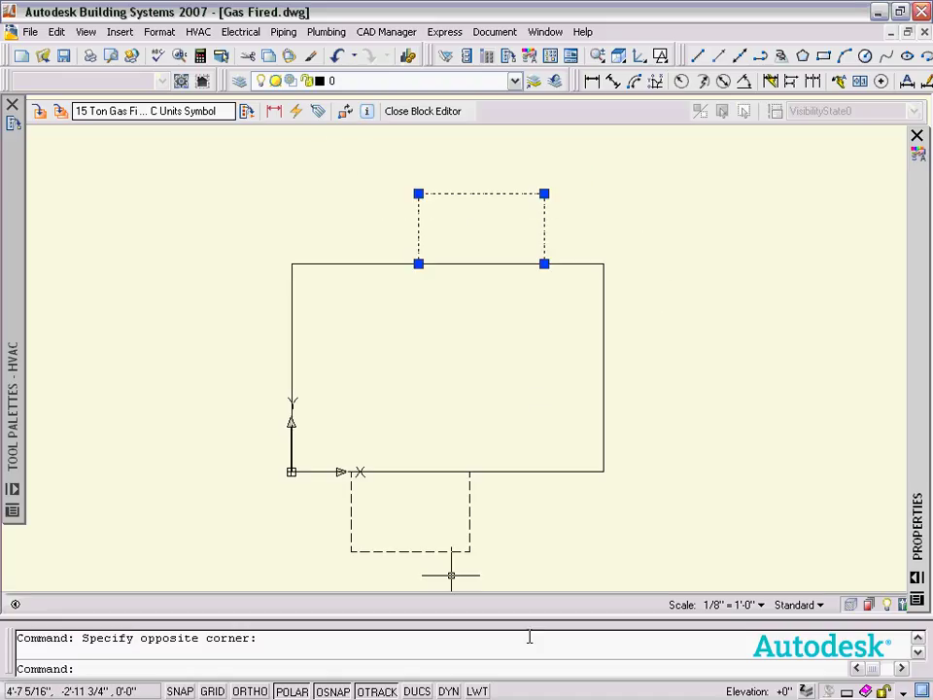
click(479, 563)
click(281, 507)
mouse_move(926, 191)
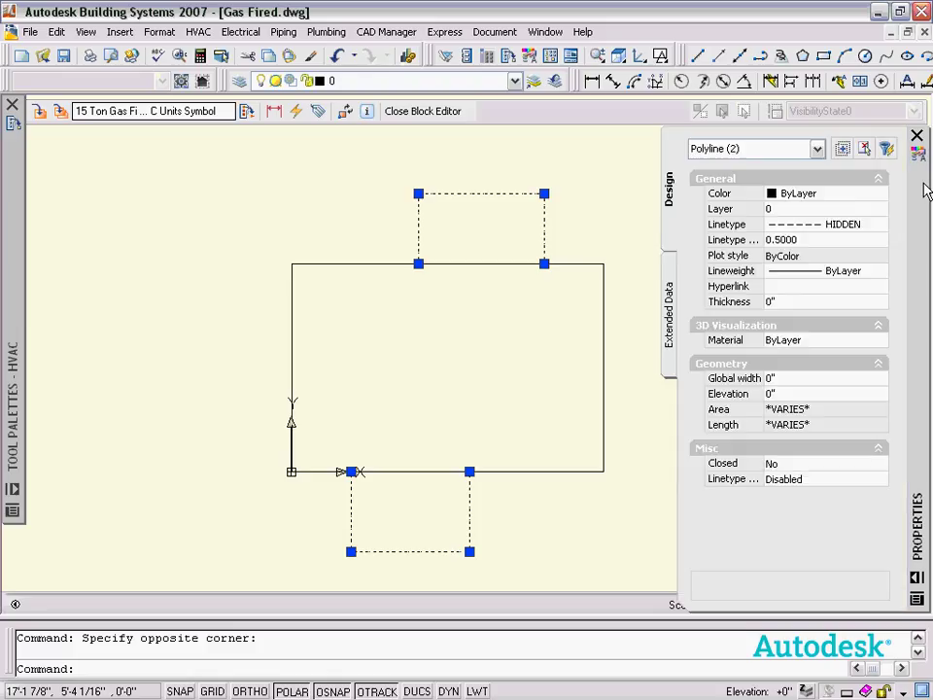
click(854, 198)
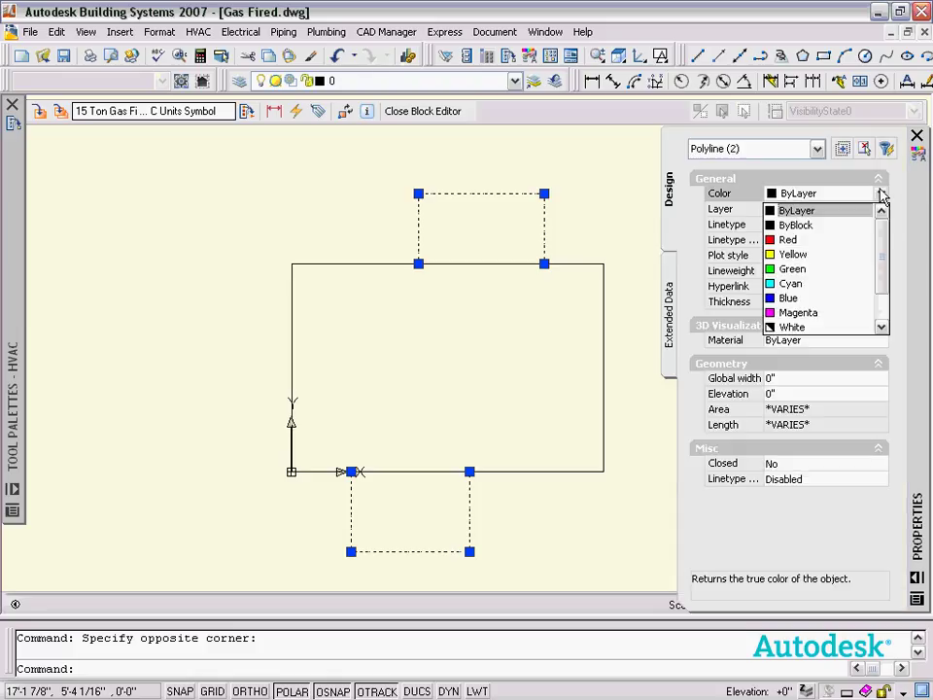
click(883, 294)
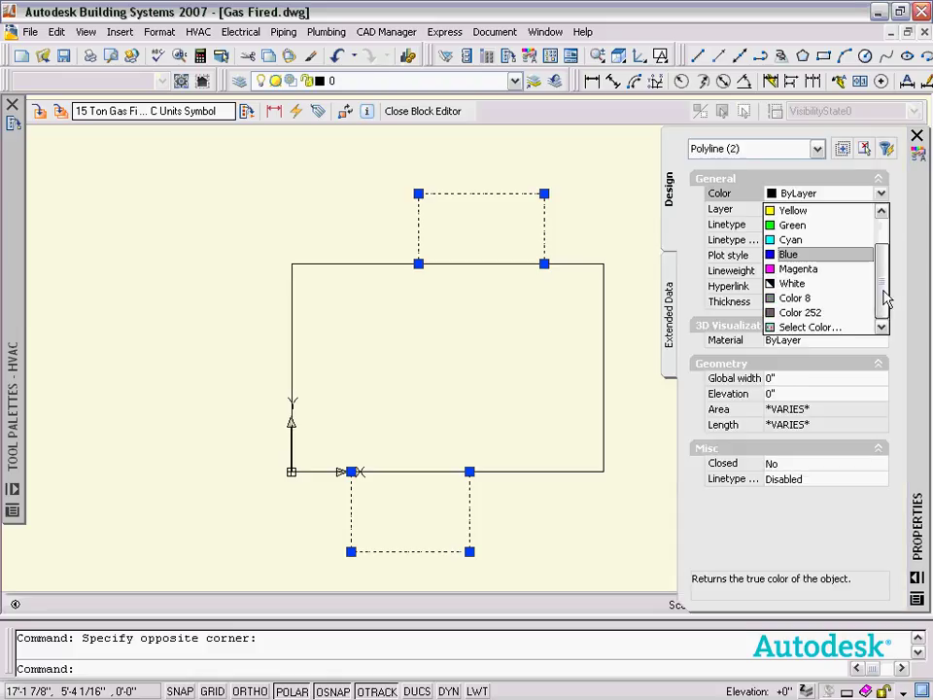
click(803, 302)
key(Escape)
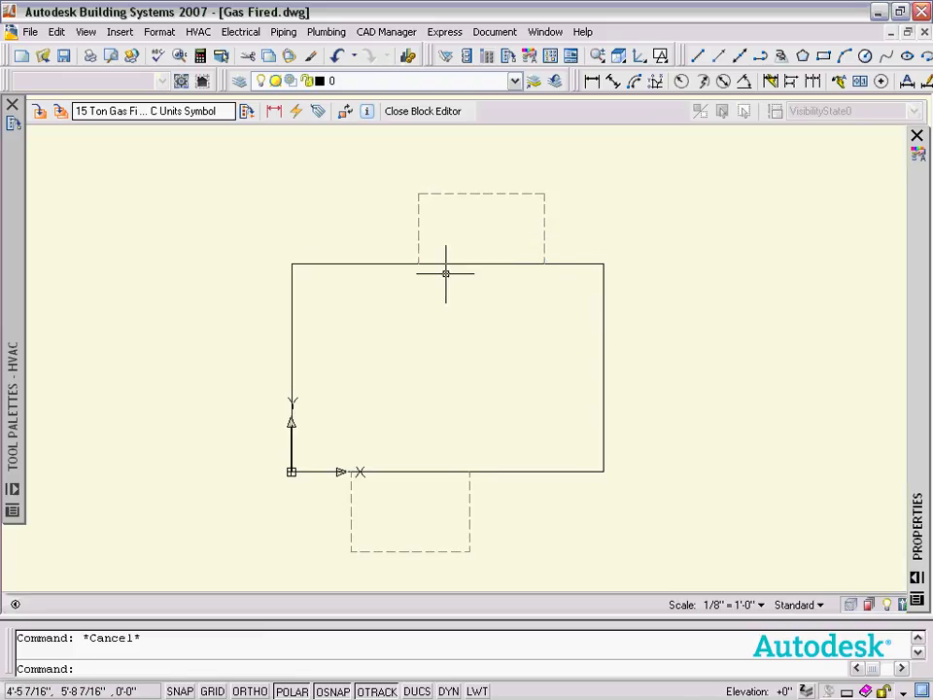
click(440, 231)
click(371, 192)
key(Escape)
click(505, 560)
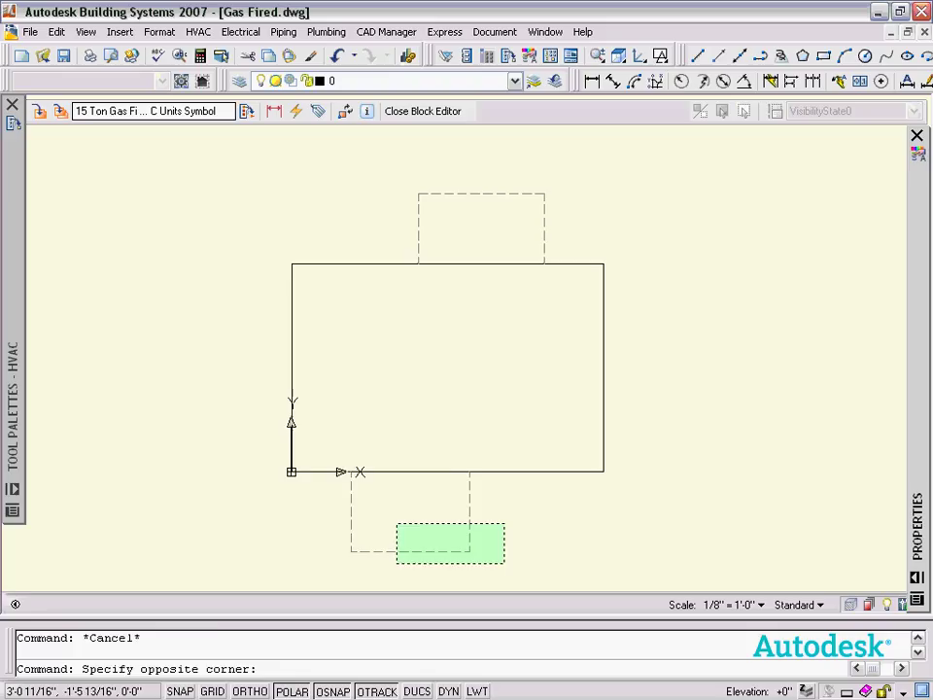
click(395, 523)
key(Escape)
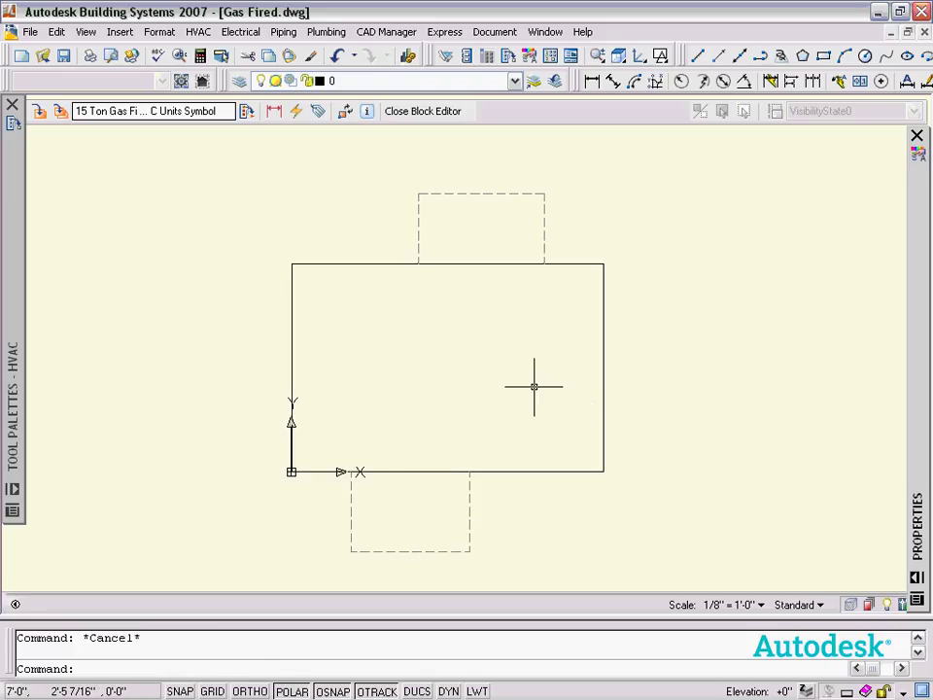
Close the Block Editor and save the changes to the 15 Ton Gas Fired AC Units Symbol block.
click(420, 113)
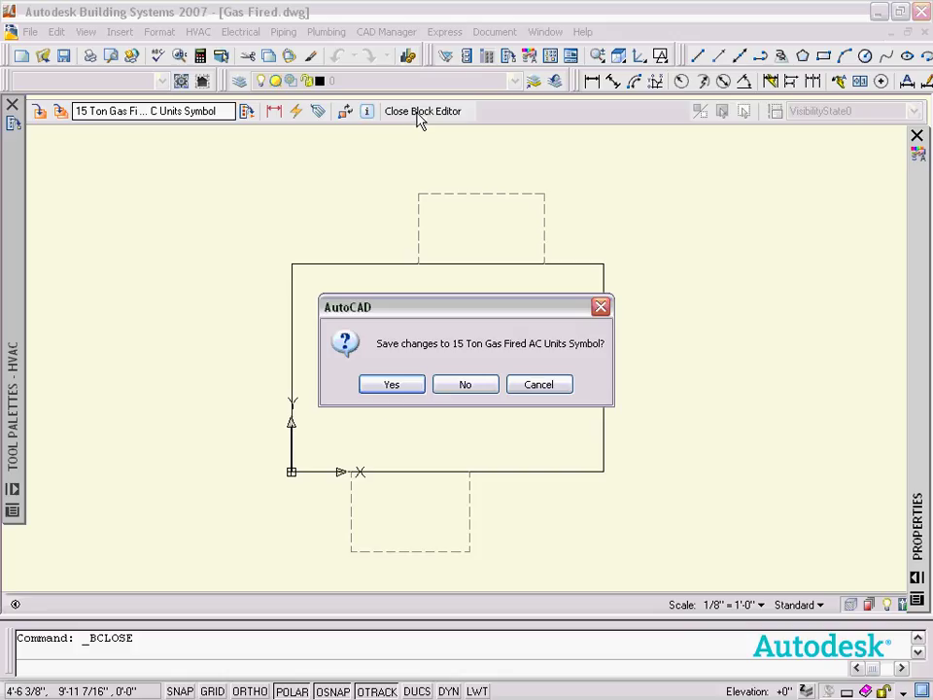
click(389, 385)
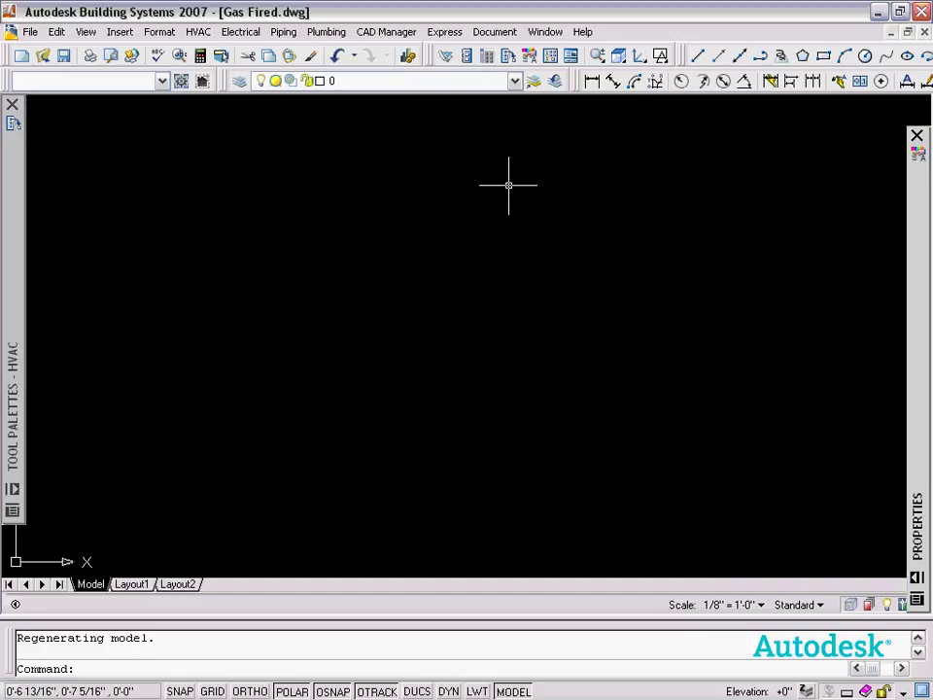
click(546, 31)
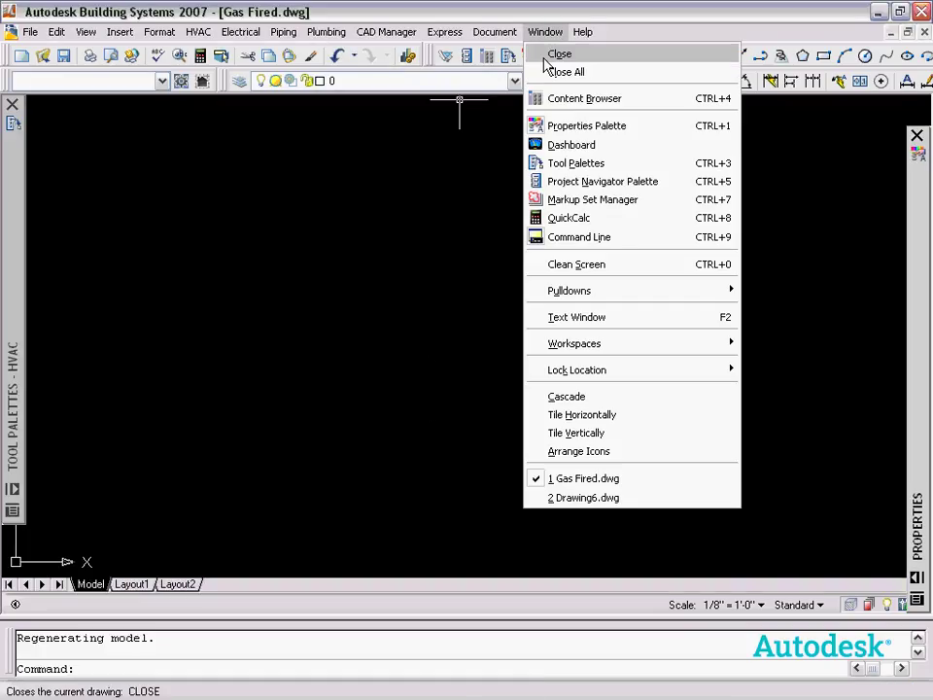
click(622, 498)
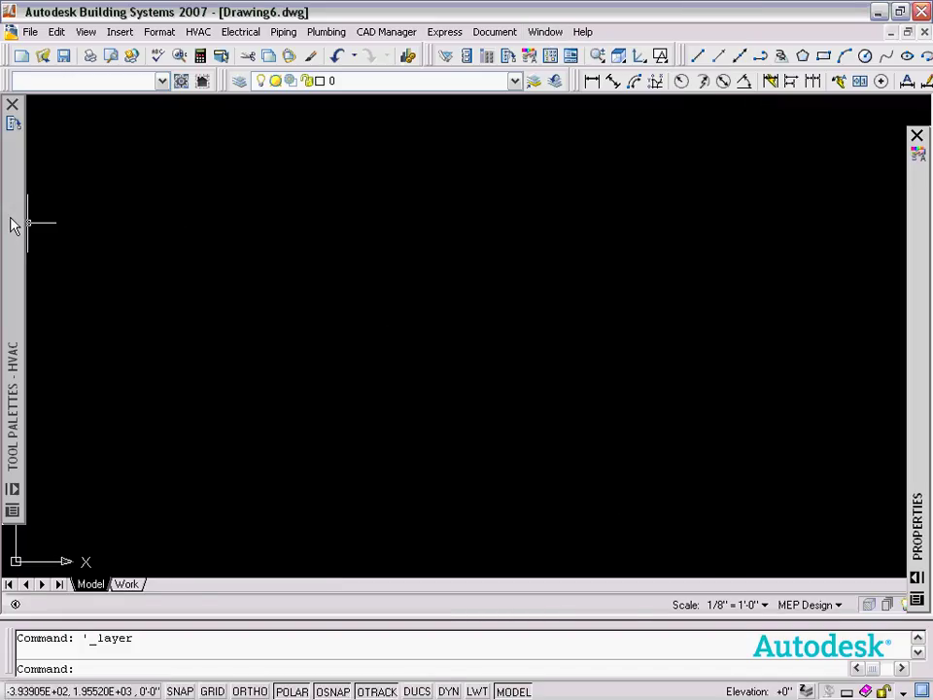
mouse_move(12, 224)
click(186, 236)
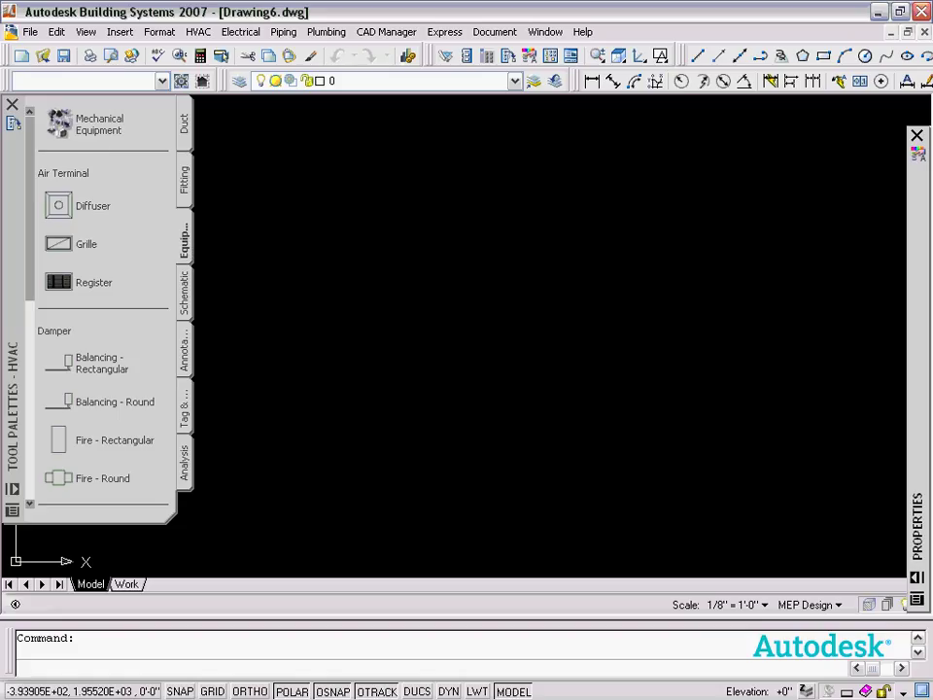
click(80, 124)
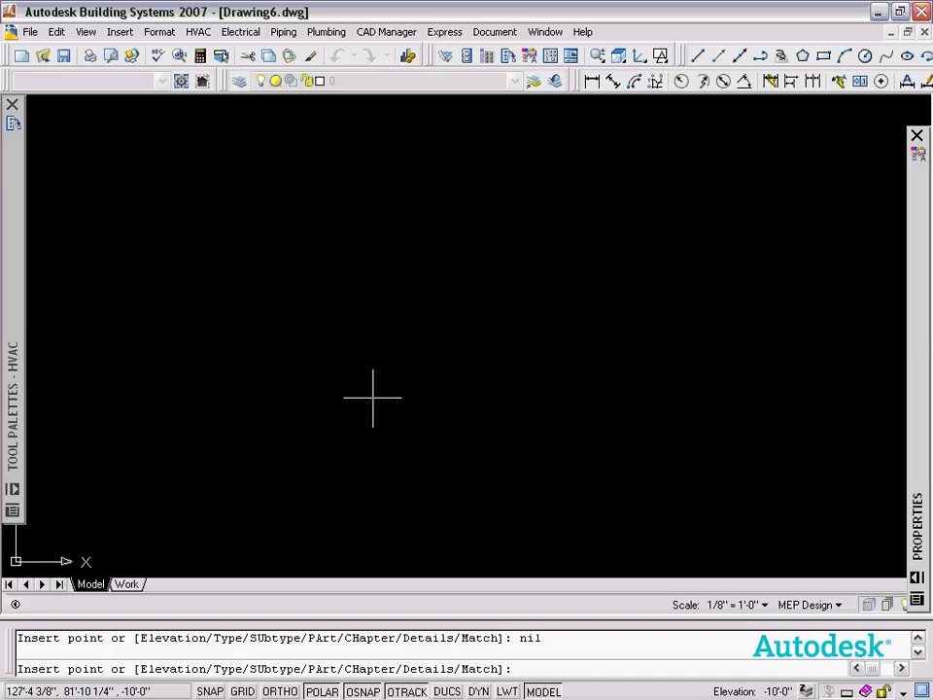
click(545, 31)
click(542, 34)
click(544, 31)
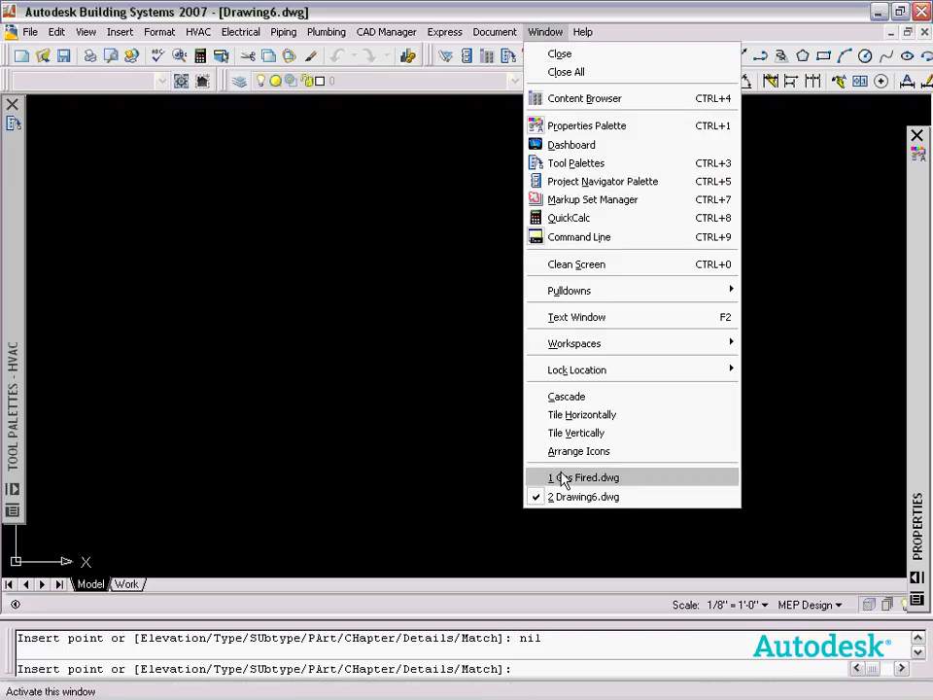
key(Escape)
click(925, 34)
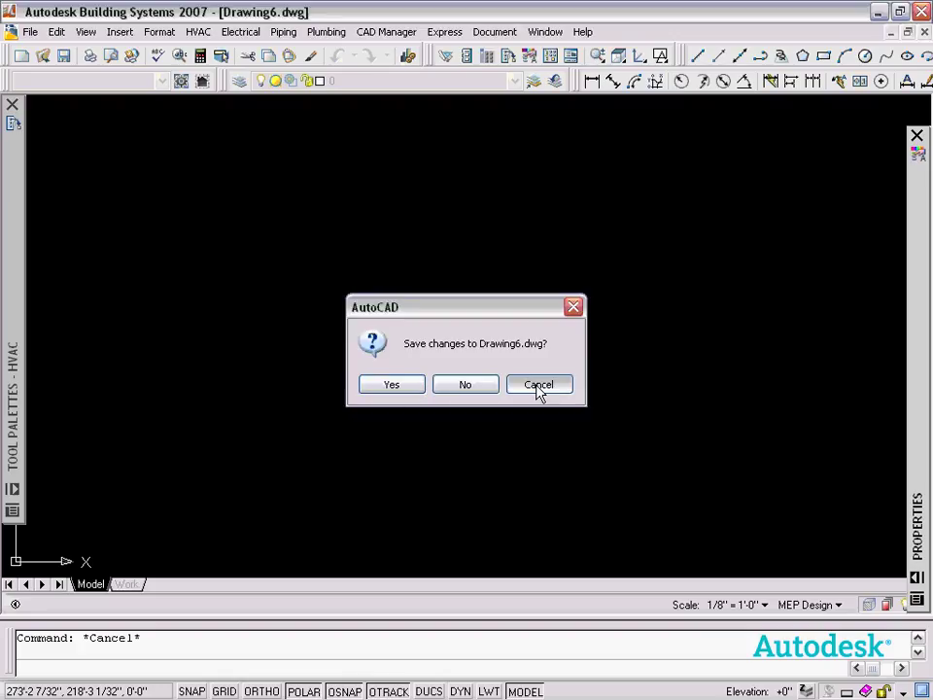
click(538, 389)
click(556, 35)
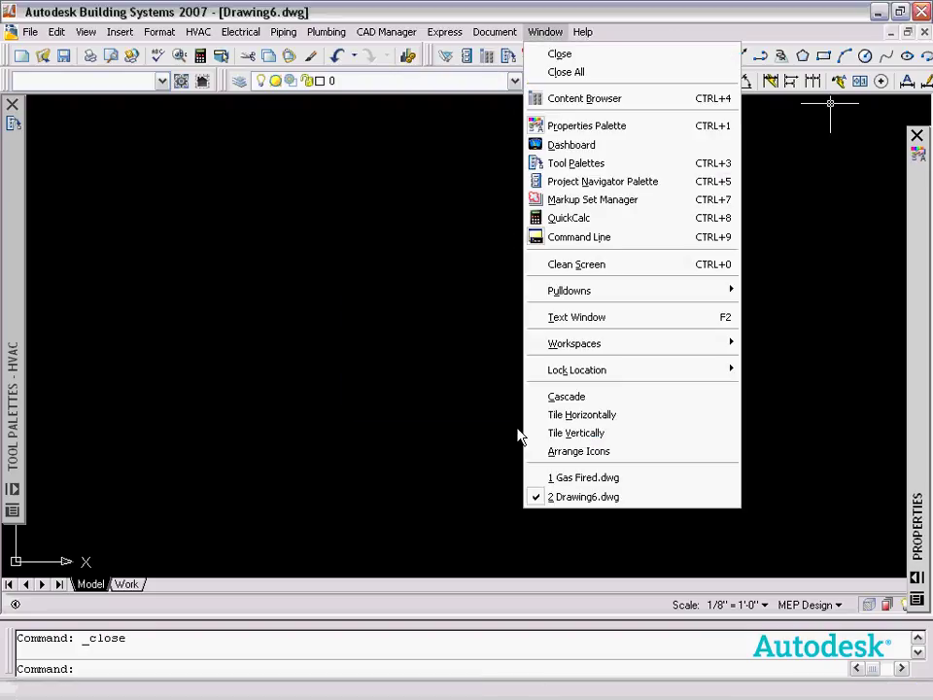
click(590, 477)
Close Gas Fired.dwg and save its changes.
click(924, 32)
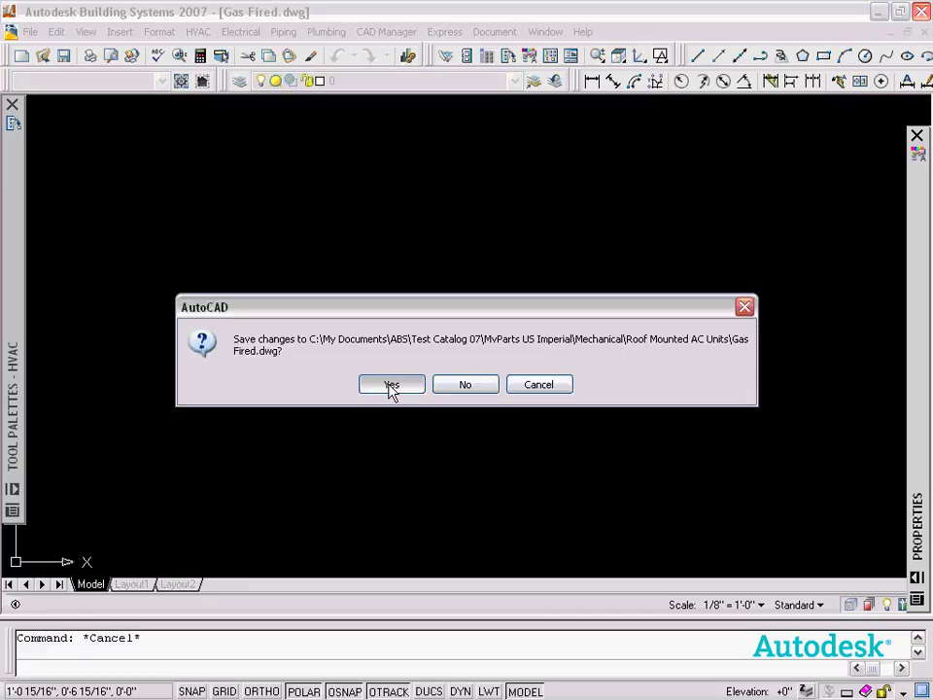
click(392, 385)
click(545, 32)
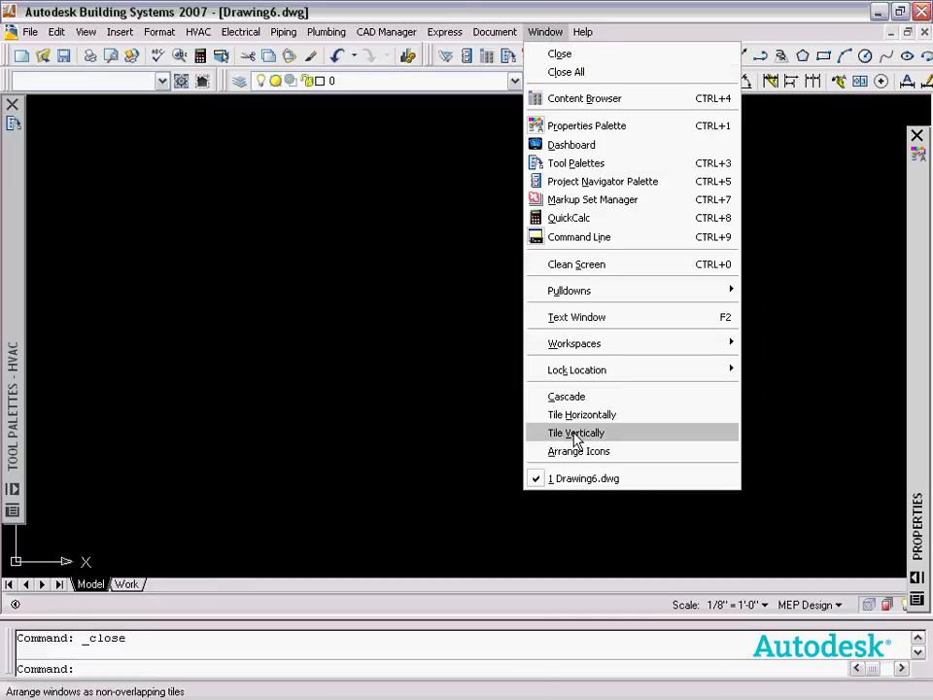
click(403, 406)
Place the roof-mounted AC unit as mechanical equipment in the empty model space of Drawing6.dwg with a rotation of 0.00.
mouse_move(71, 140)
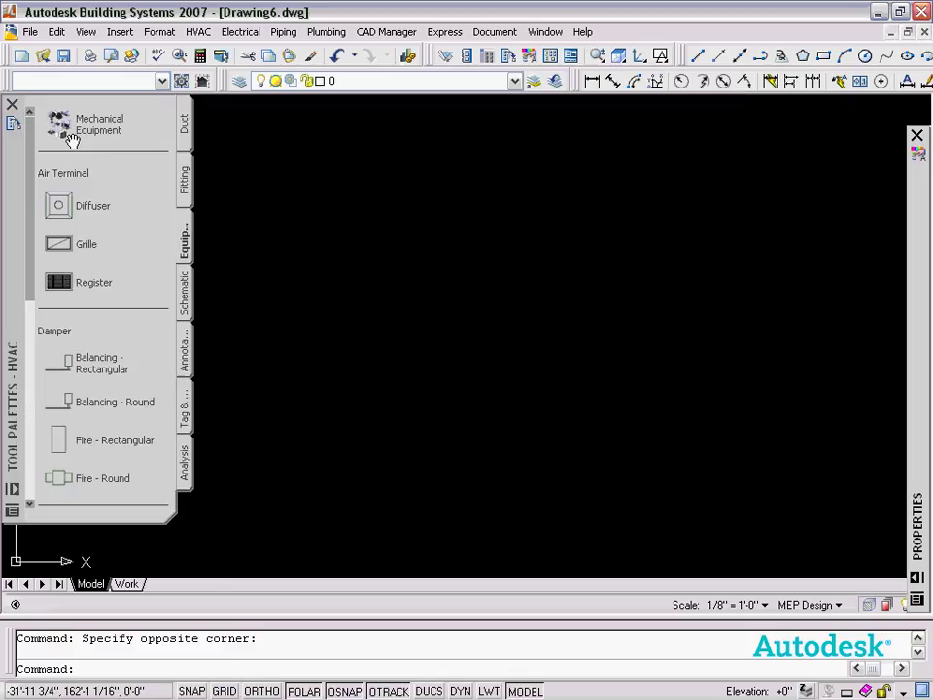
click(338, 145)
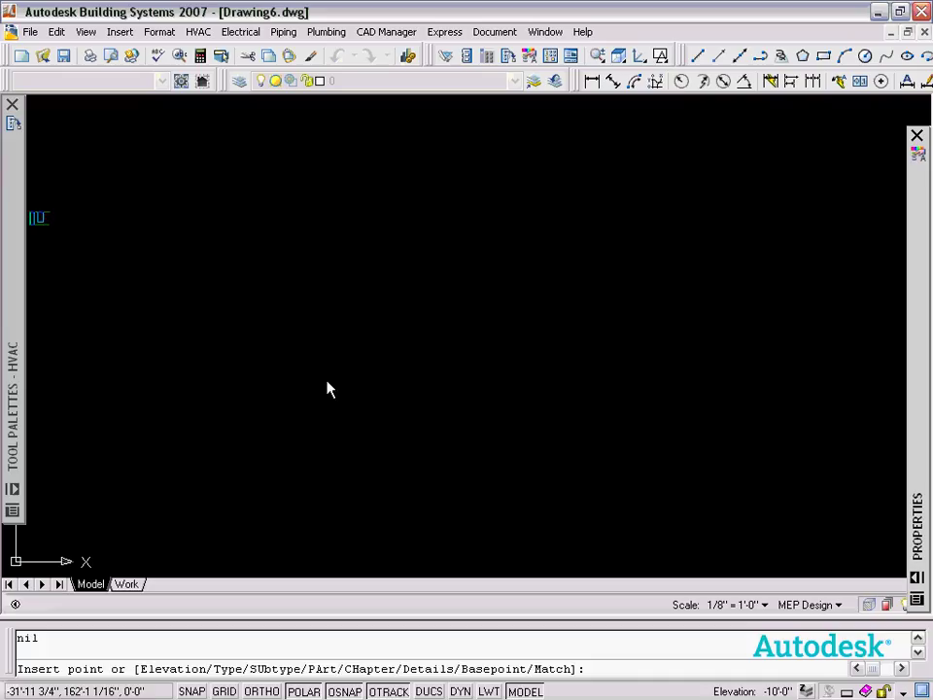
click(287, 302)
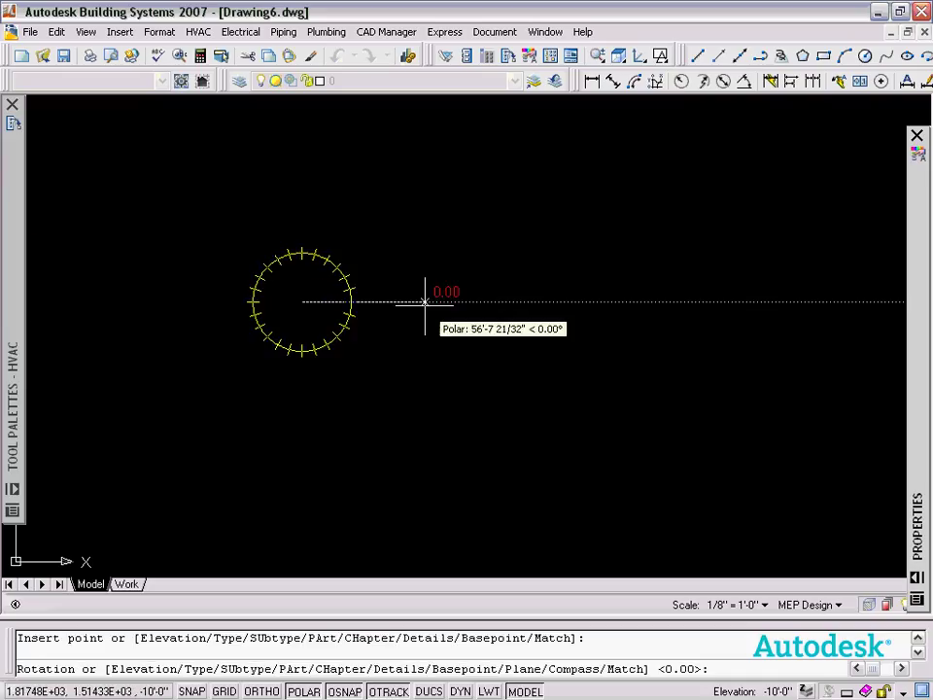
click(423, 302)
mouse_move(346, 308)
middle_down()
mouse_move(433, 321)
mouse_move(492, 349)
middle_up()
scroll(438, 313, up, 3)
key(Escape)
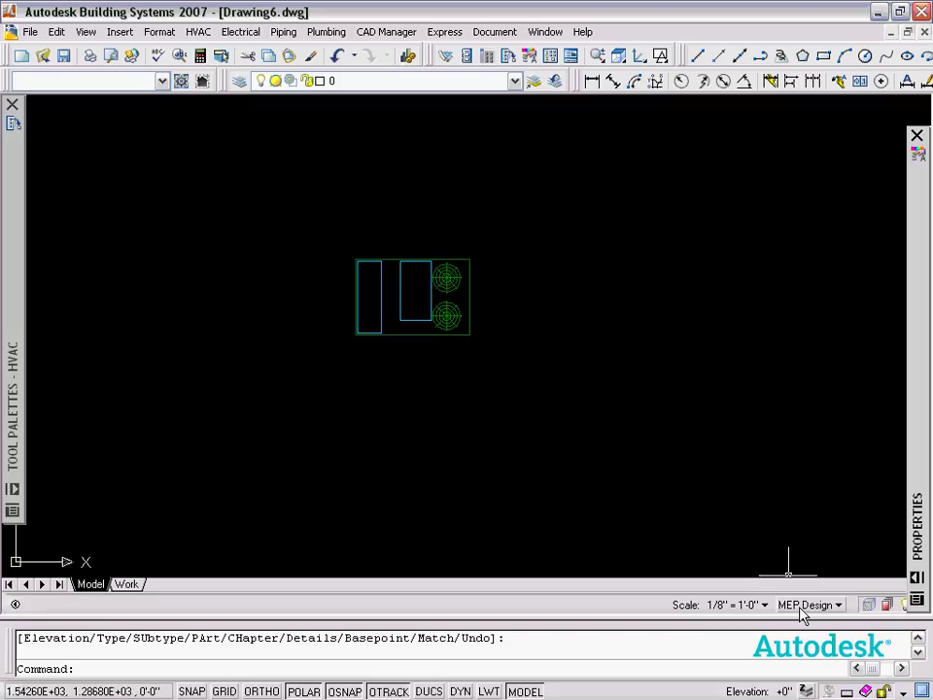
Enable the Schematic display representation for Multi-View Part in the MEP Design - Plan display set.
click(160, 34)
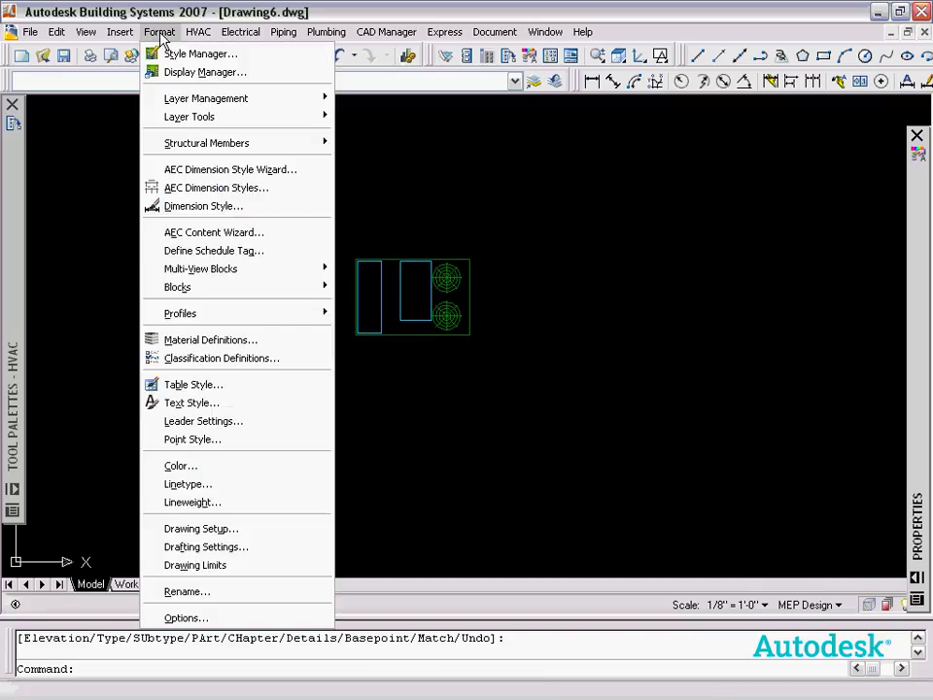
click(200, 72)
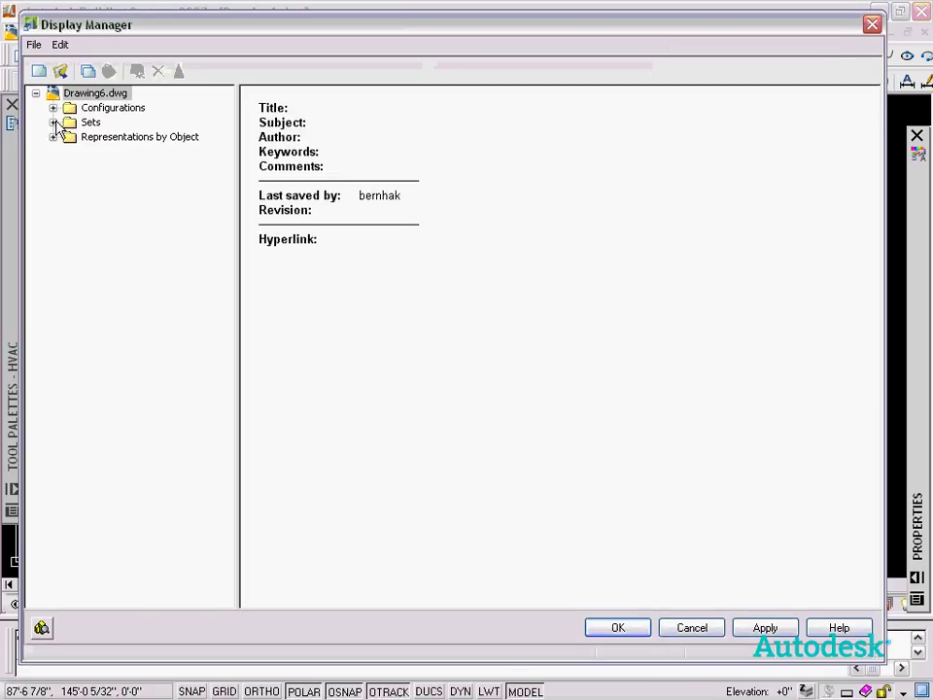
click(54, 123)
click(136, 399)
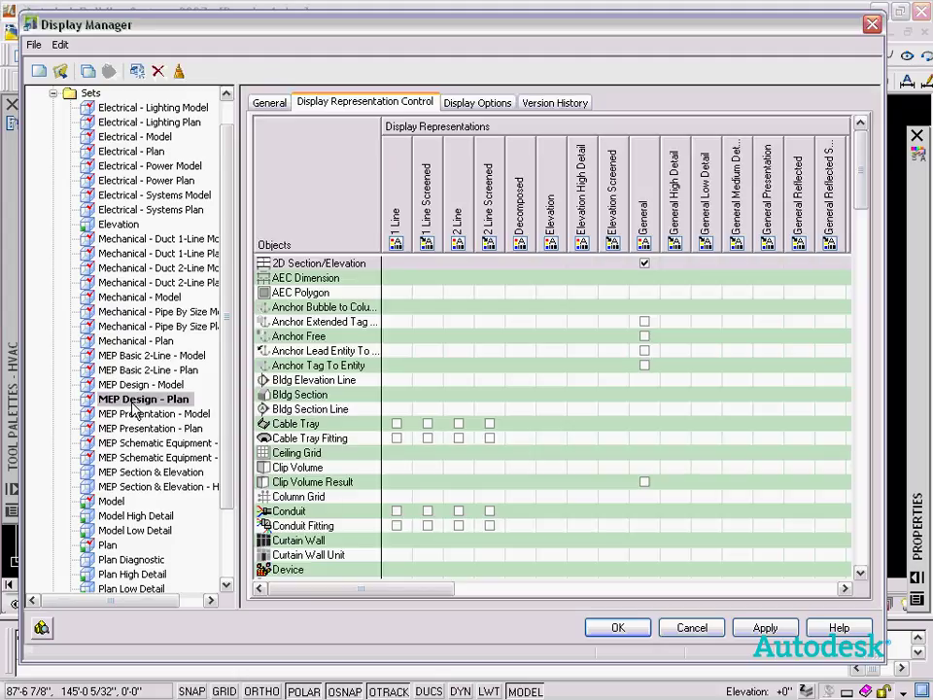
drag(859, 176, 860, 425)
drag(417, 598, 716, 593)
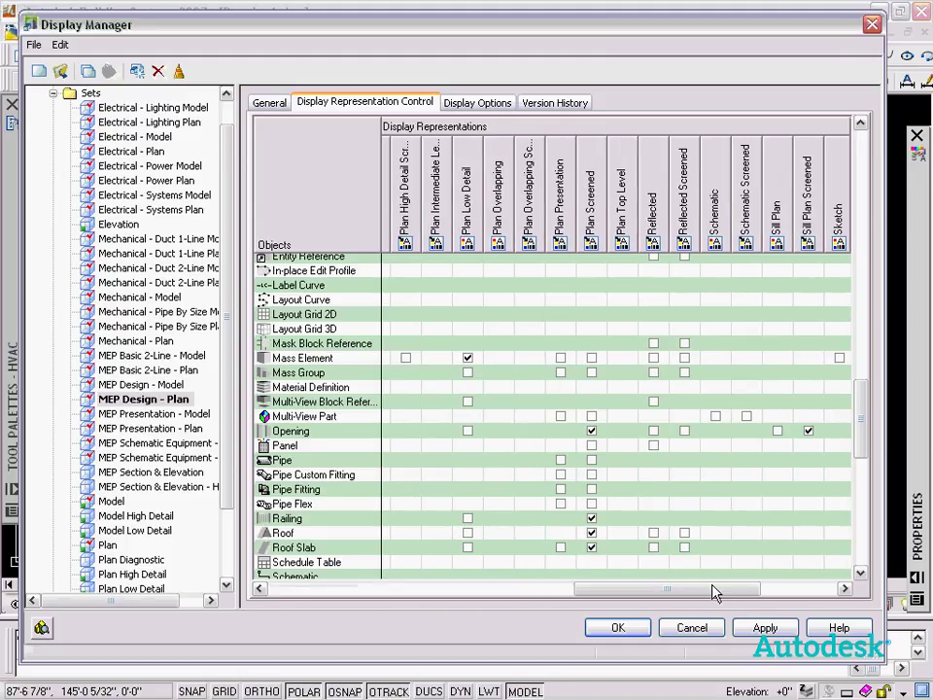
click(715, 417)
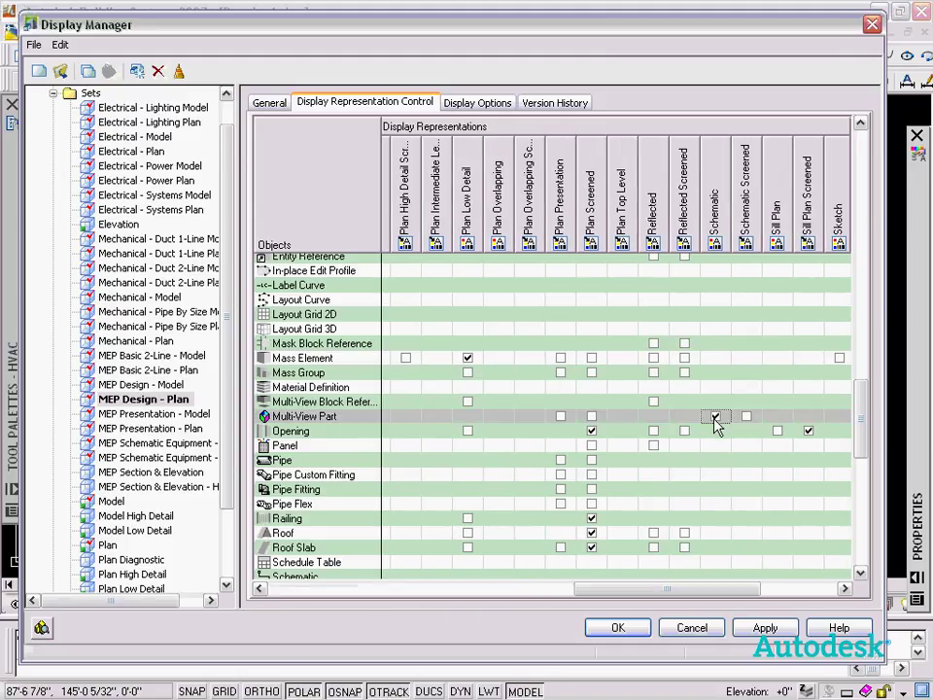
drag(683, 595, 662, 595)
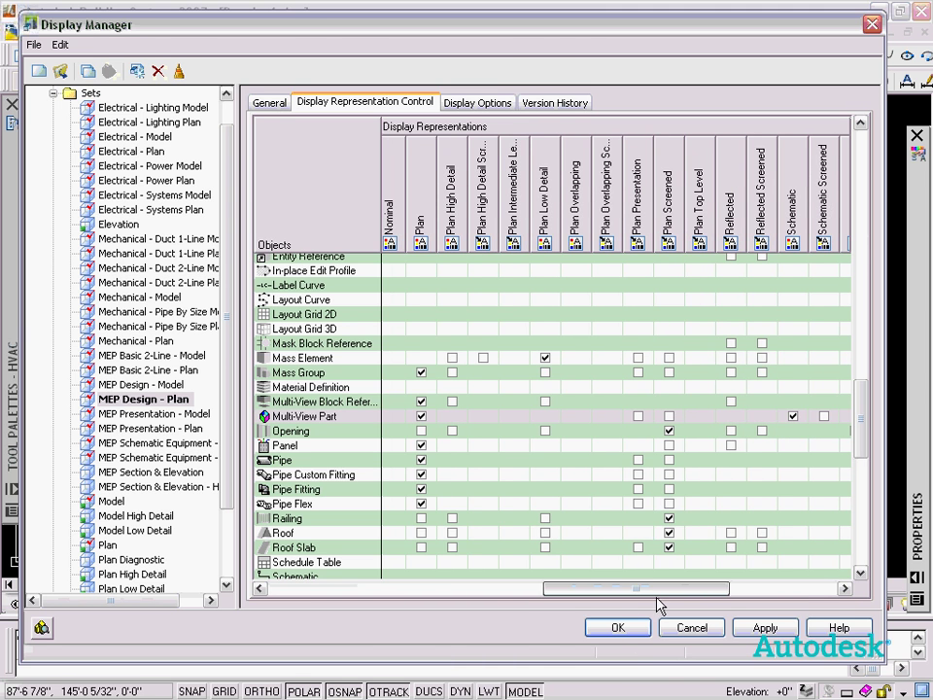
click(619, 628)
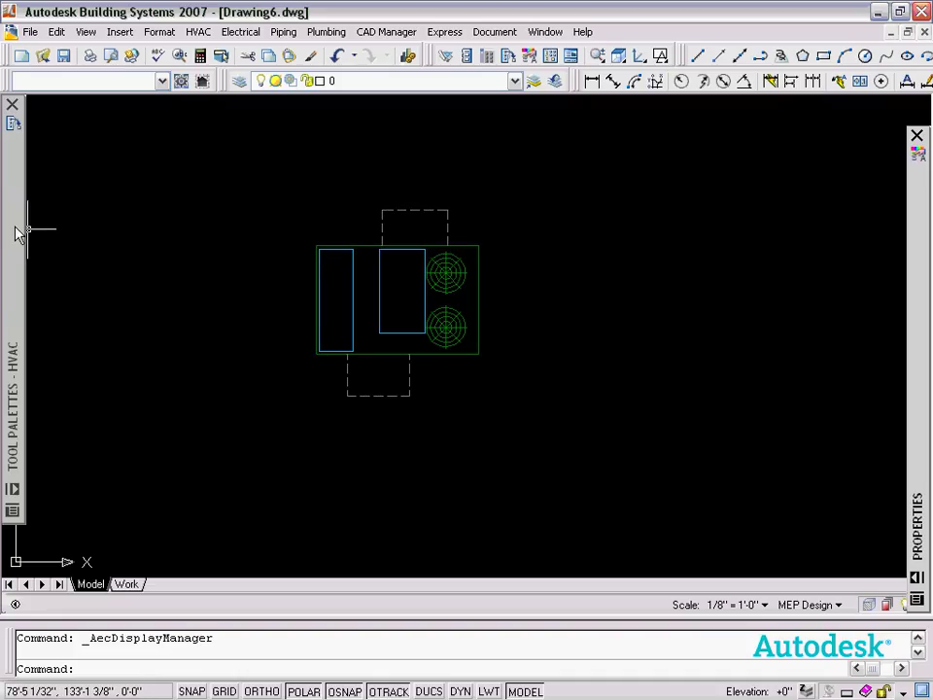
Draw a straight horizontal 36x24 duct at elevation 30'-0" across the middle of the AC unit, extending past both of its ends.
mouse_move(14, 233)
click(186, 141)
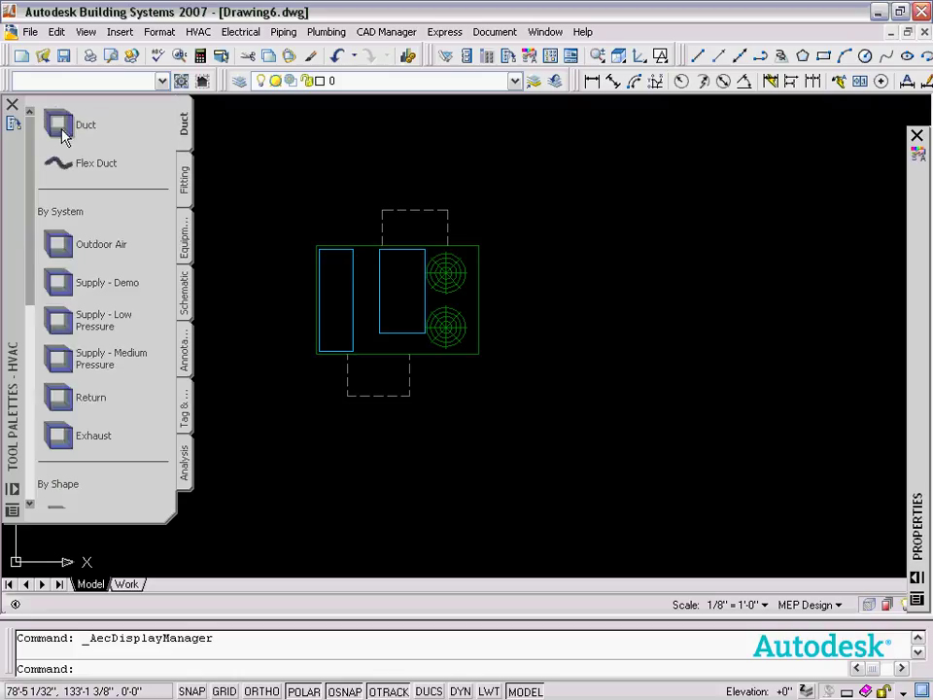
click(73, 124)
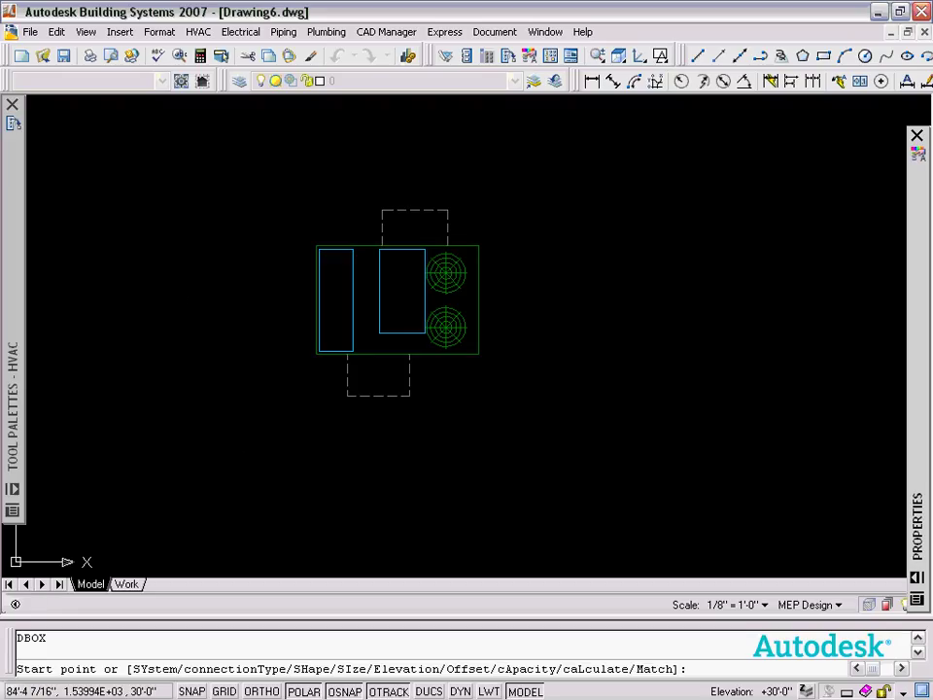
click(156, 296)
click(608, 296)
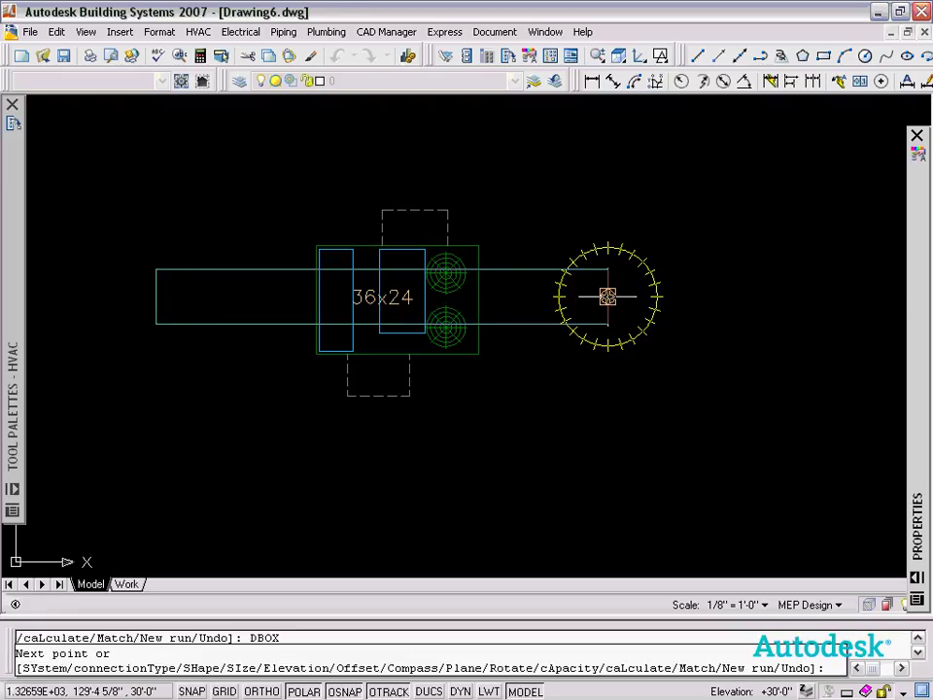
key(Return)
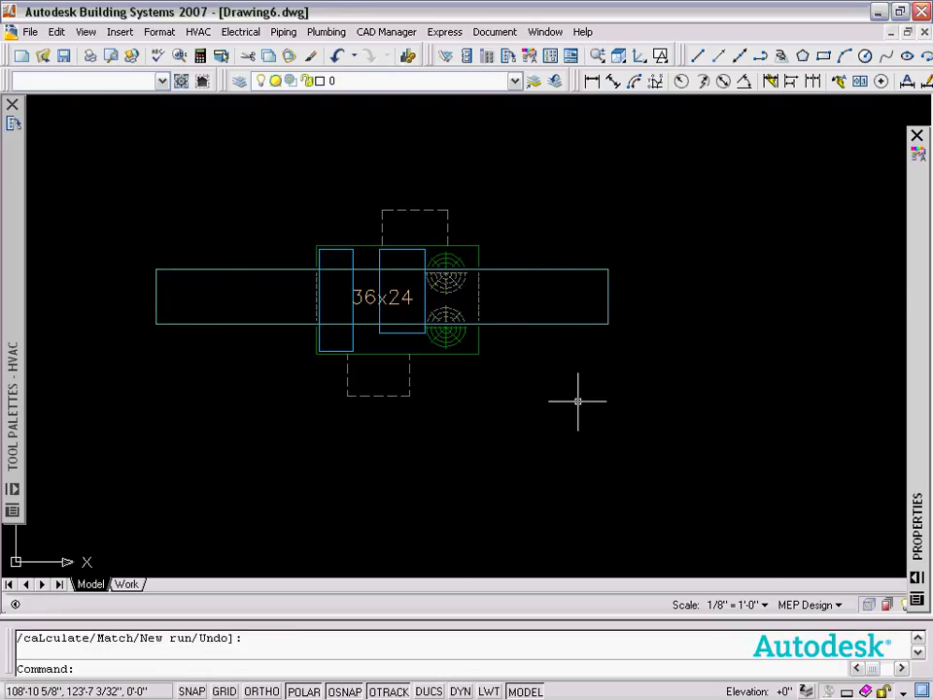
scroll(556, 394, up, 1)
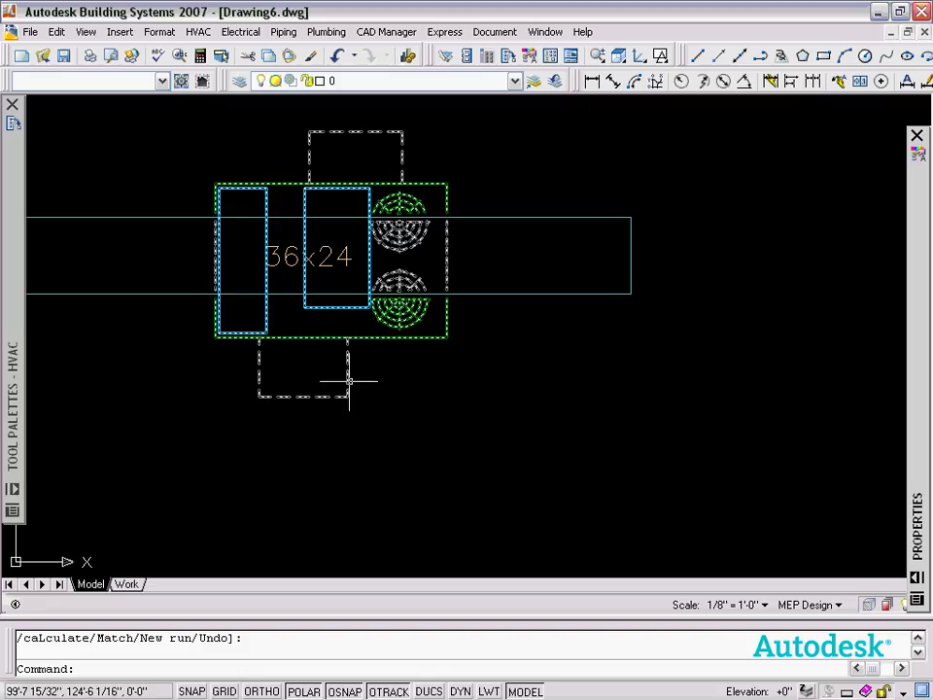
middle_drag(346, 382, 432, 392)
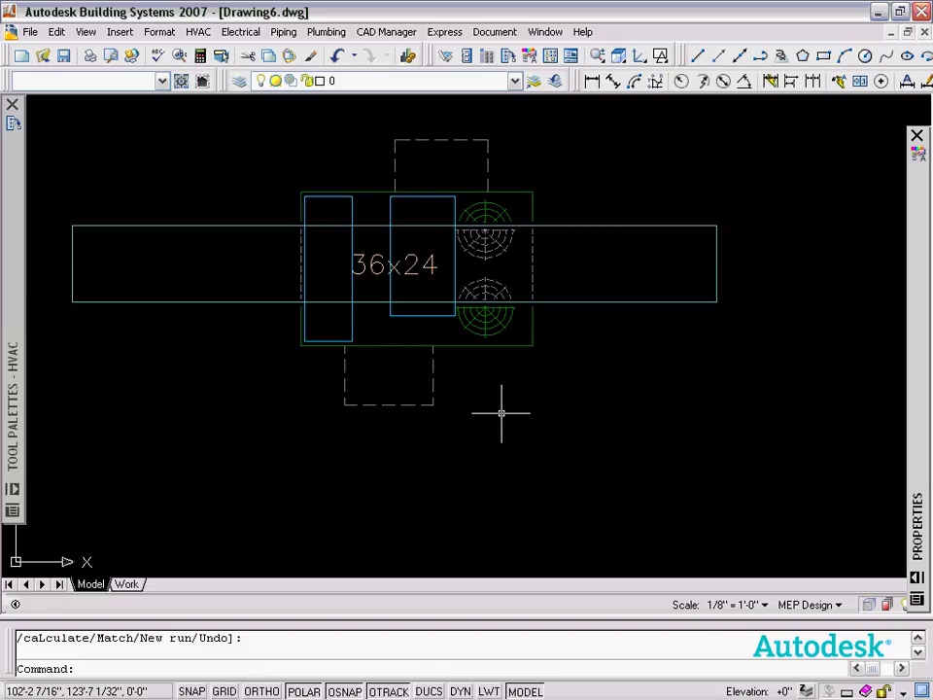
mouse_move(479, 390)
middle_down()
mouse_move(478, 432)
mouse_move(473, 404)
middle_up()
scroll(479, 438, down, 1)
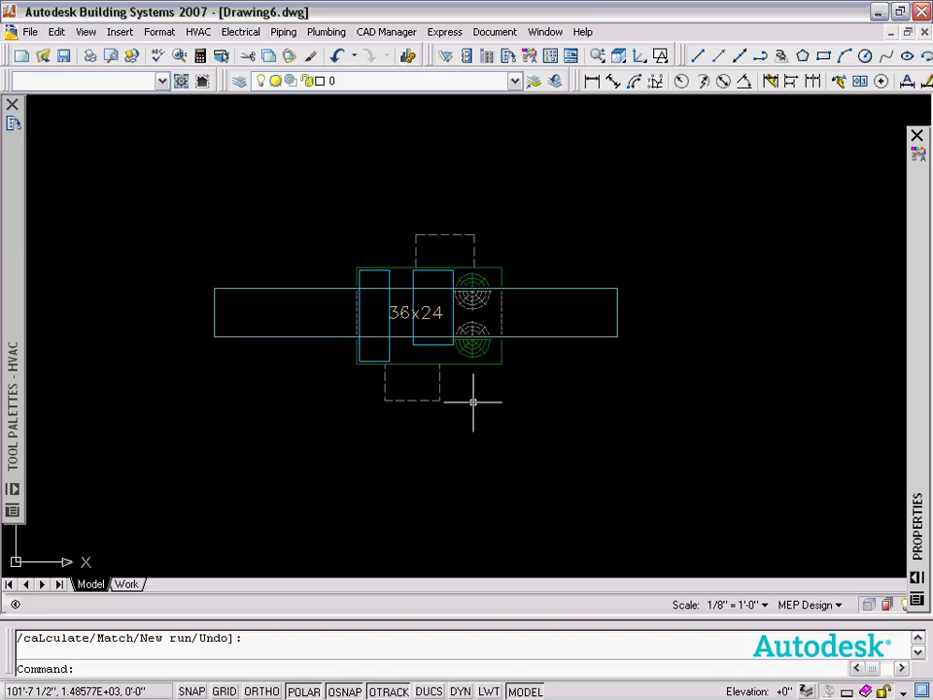